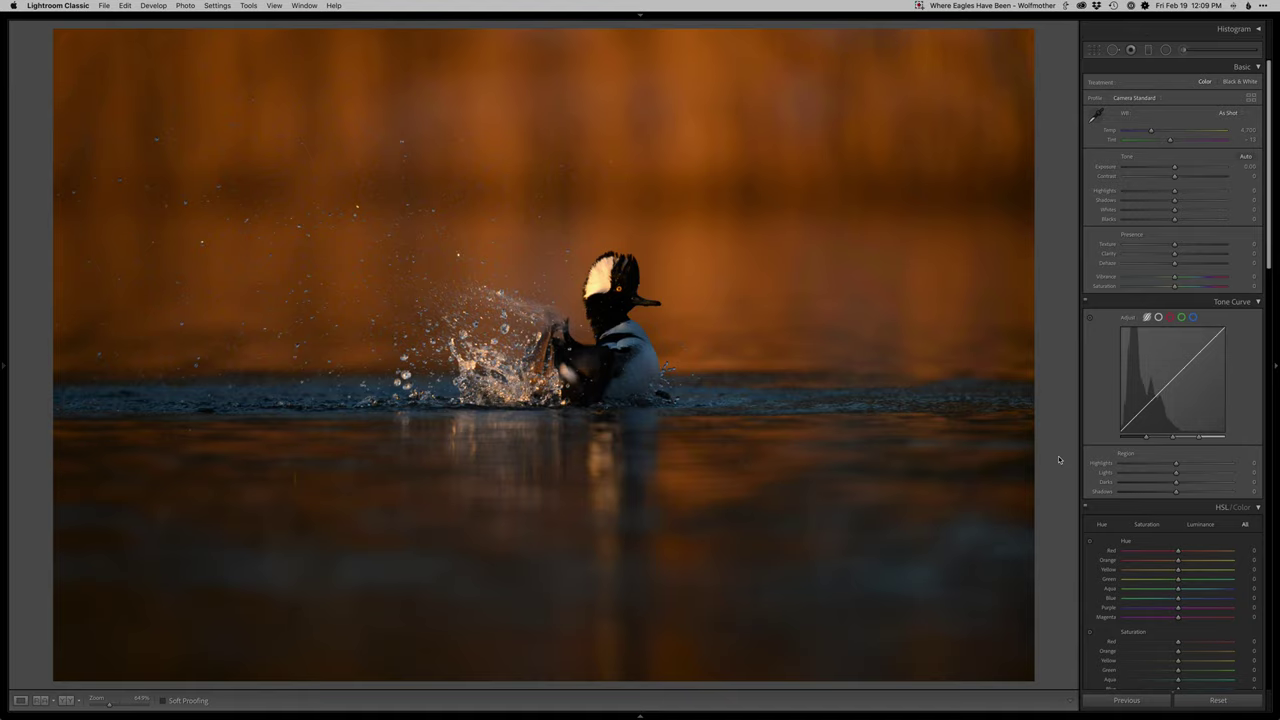
# Step: Switch to Safari and view the enlarged Pine Siskin photo and the shooting details on its page
pyautogui.press('alt')
pyautogui.press('super+Tab')
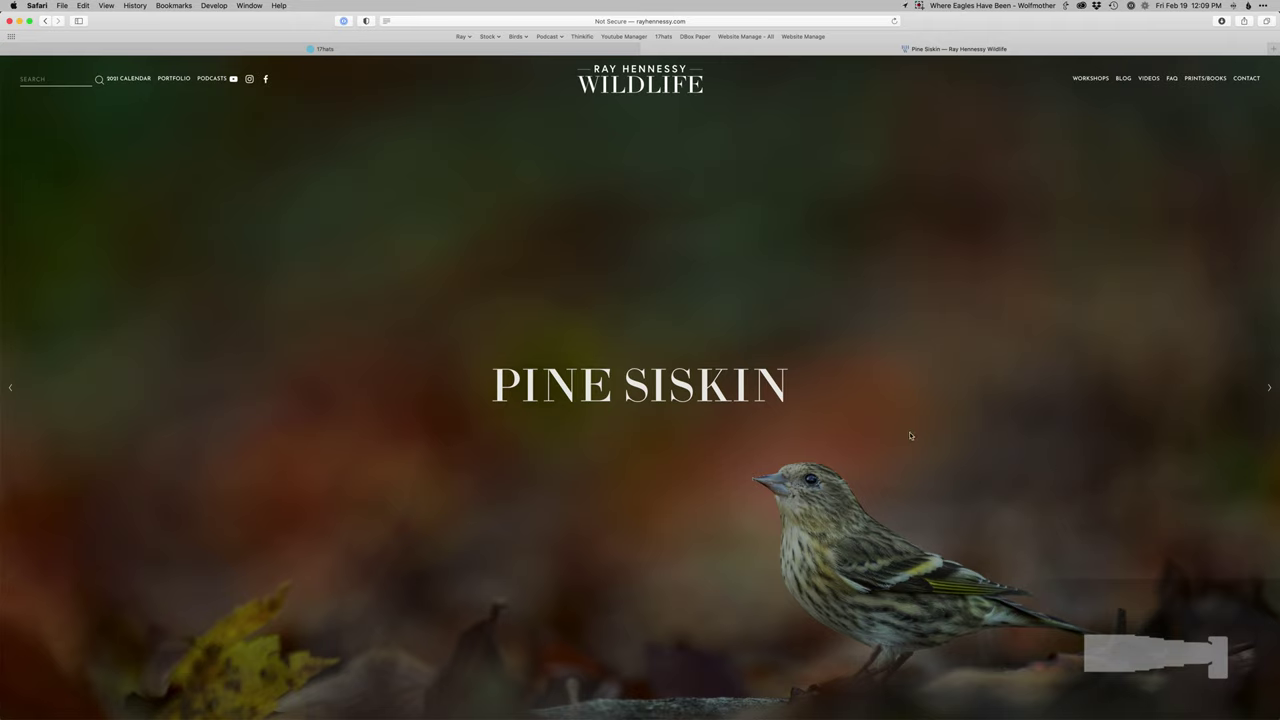
pyautogui.scroll(-10, 910, 436)
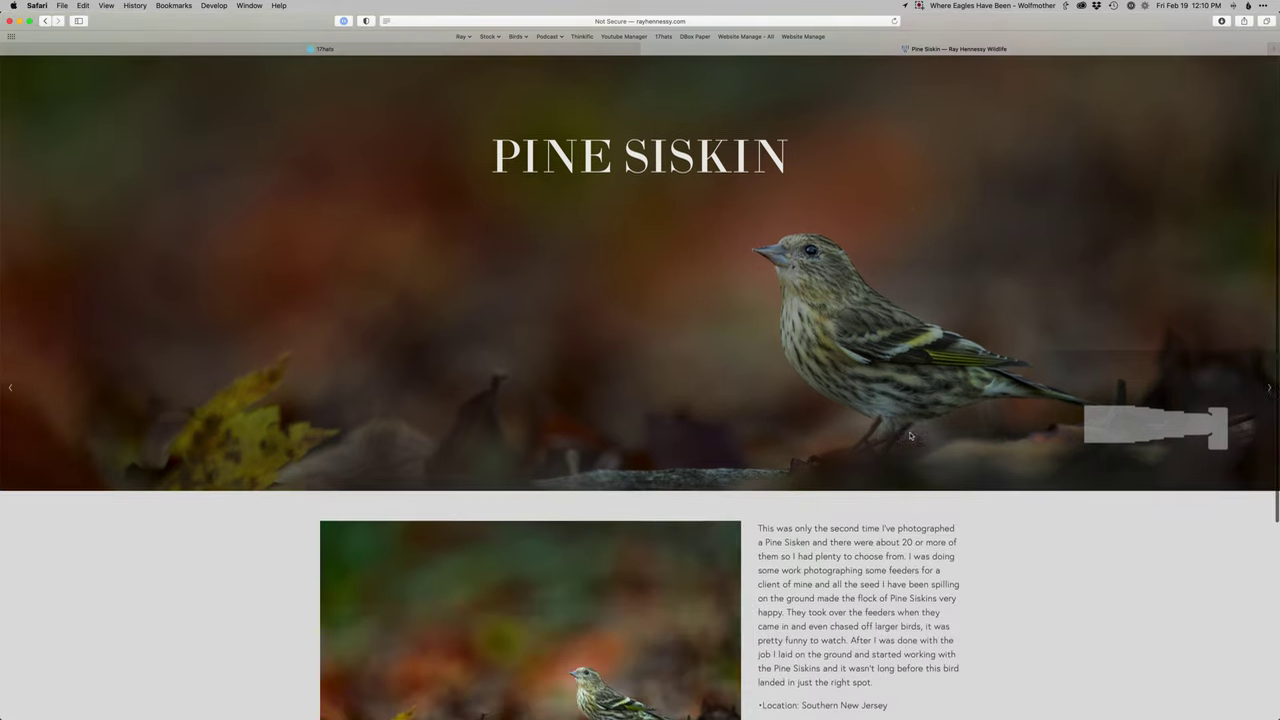
pyautogui.click(556, 426)
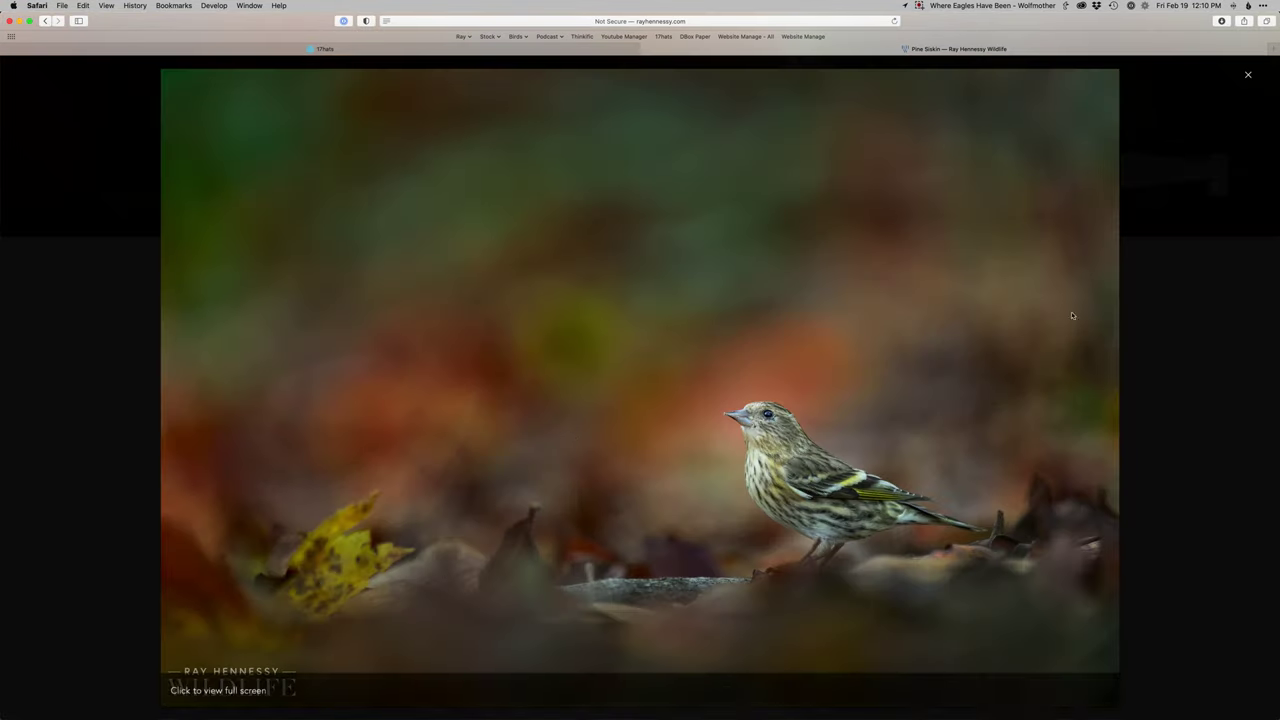
pyautogui.click(1248, 78)
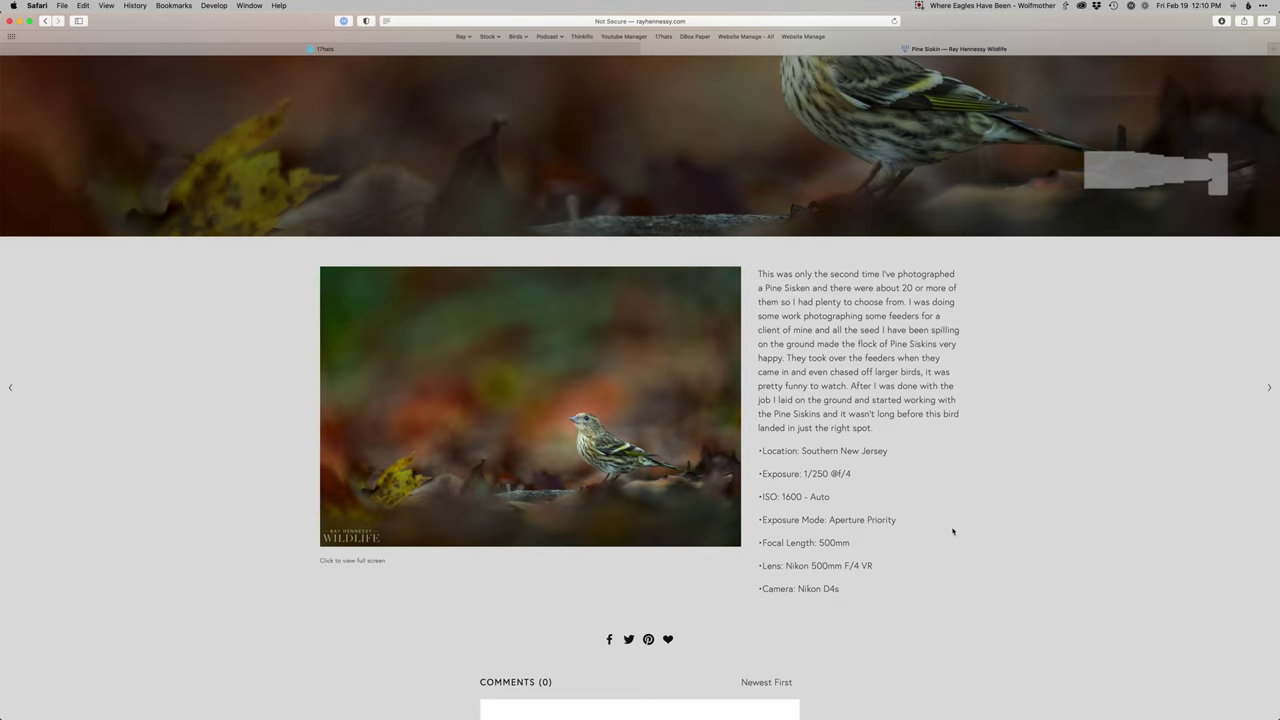
pyautogui.scroll(10, 953, 532)
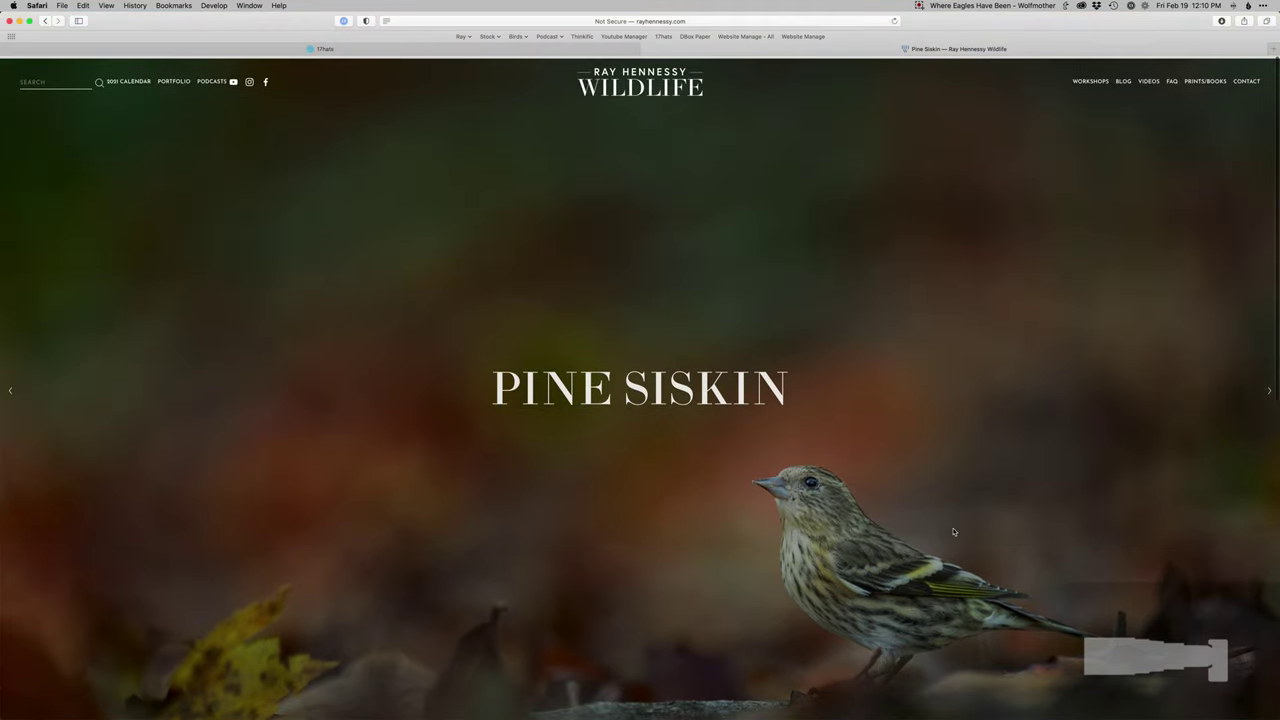
# Step: Browse the website's All Live Shows page and look through the Photographer's Favorites Show posts
pyautogui.moveTo(1153, 80)
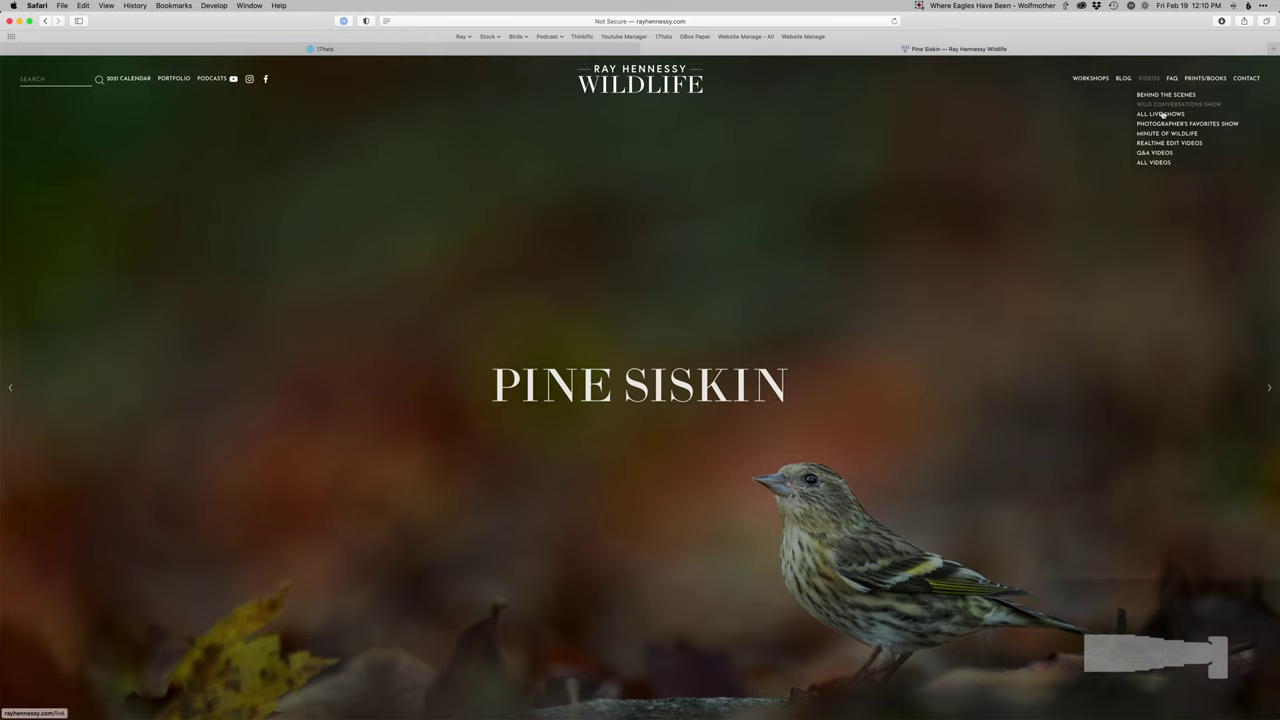
pyautogui.click(1163, 116)
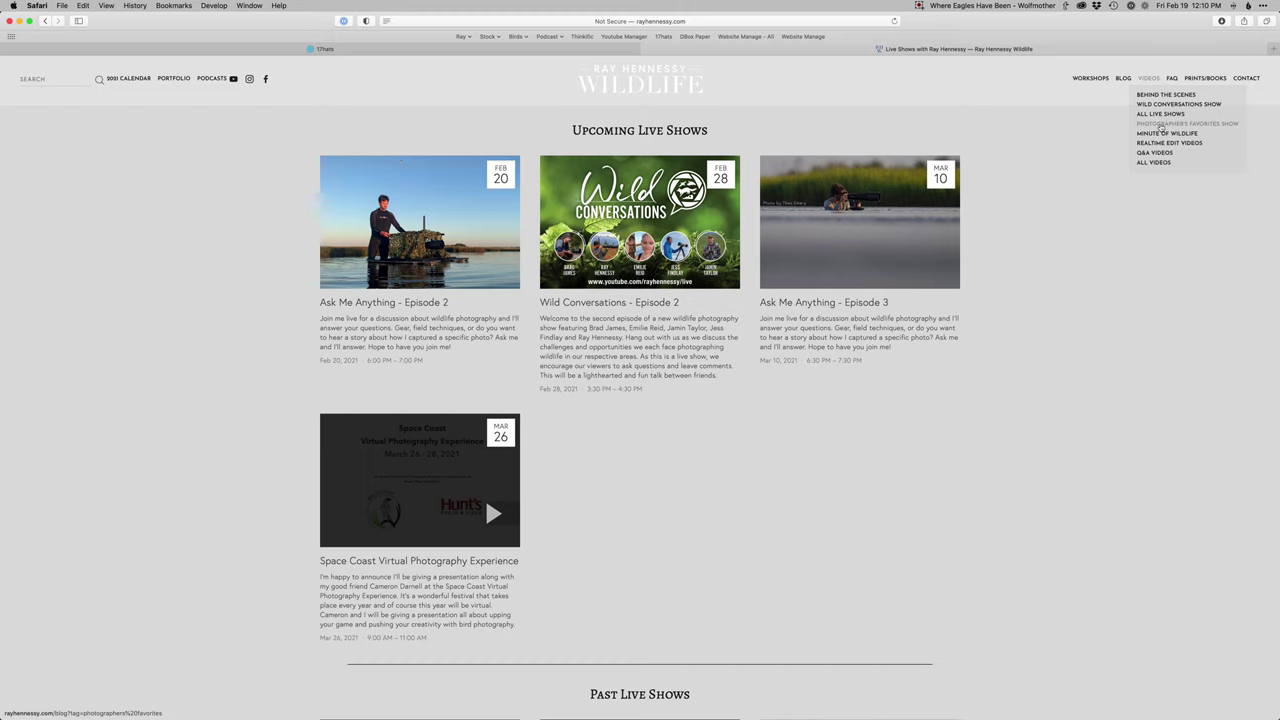
pyautogui.click(1160, 125)
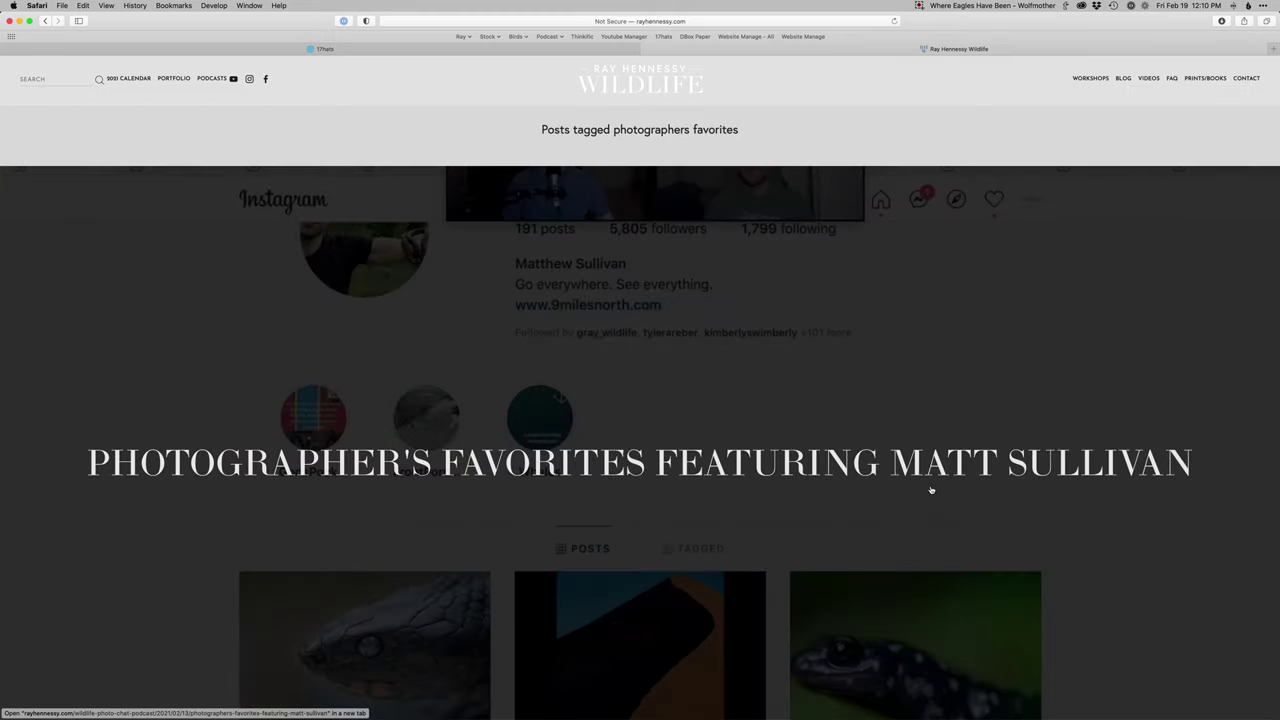
pyautogui.scroll(-5, 930, 489)
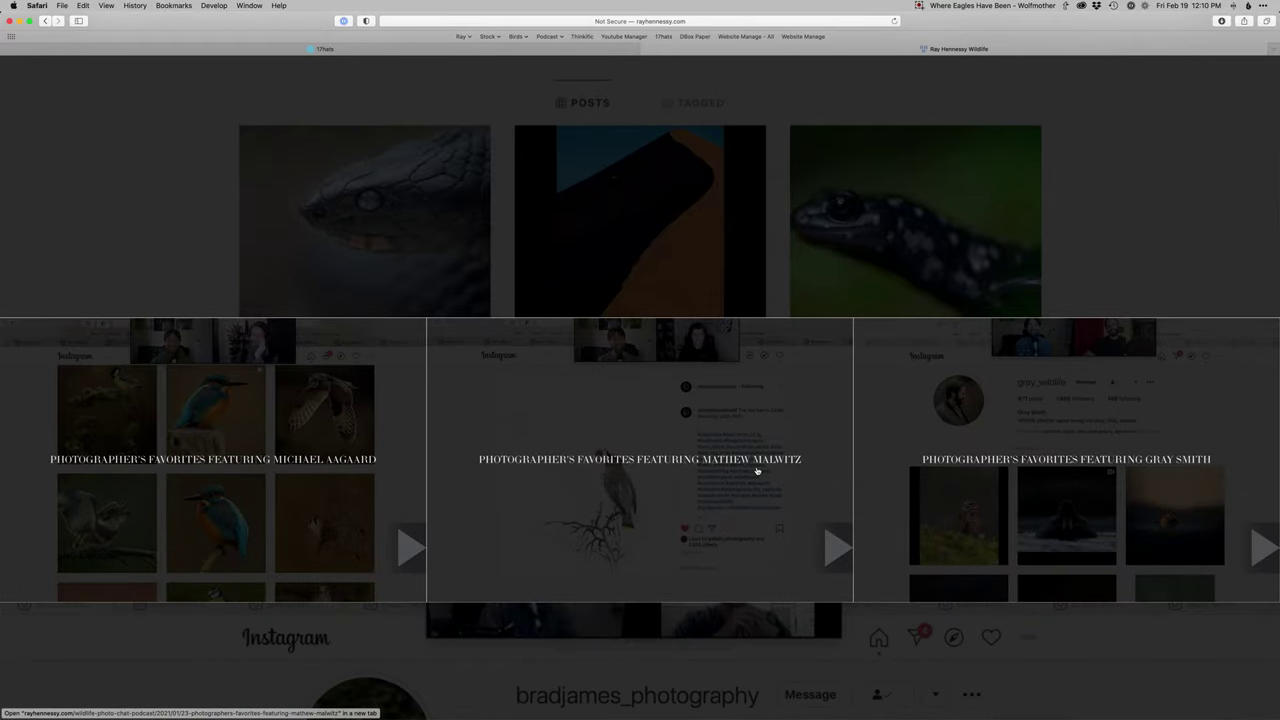
pyautogui.scroll(-15, 757, 470)
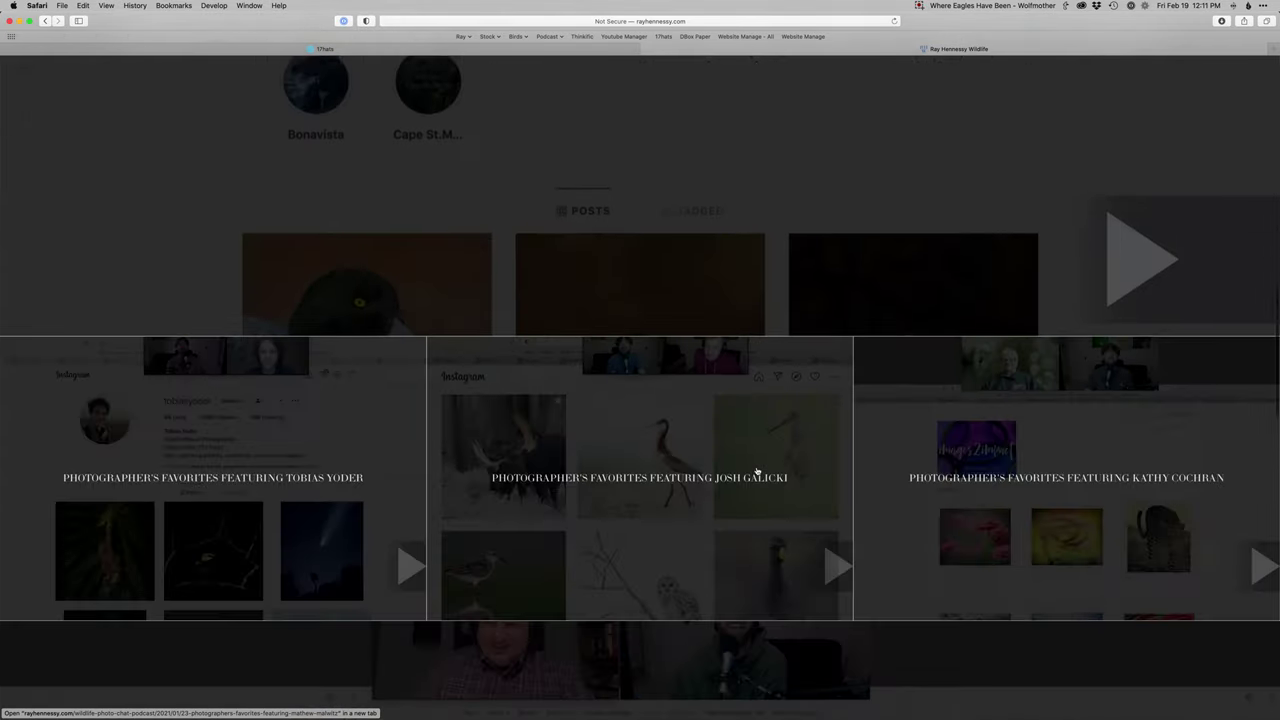
pyautogui.scroll(-10, 757, 470)
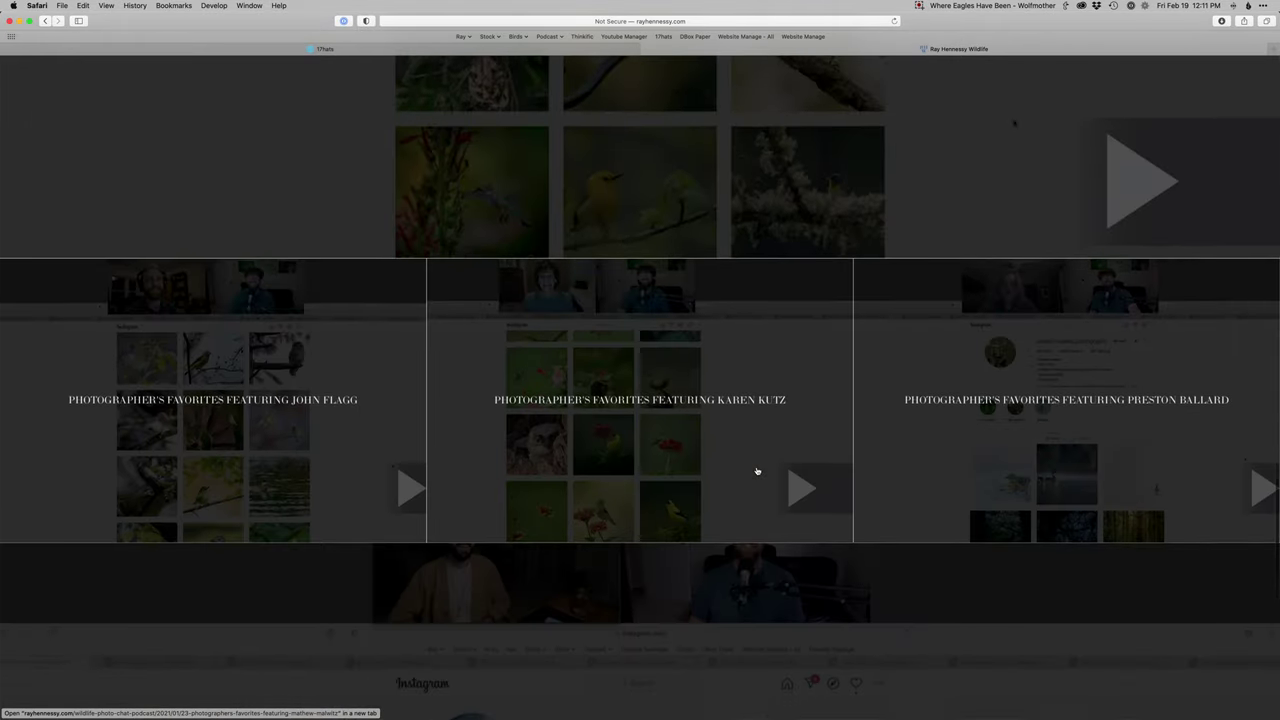
pyautogui.scroll(-10, 757, 470)
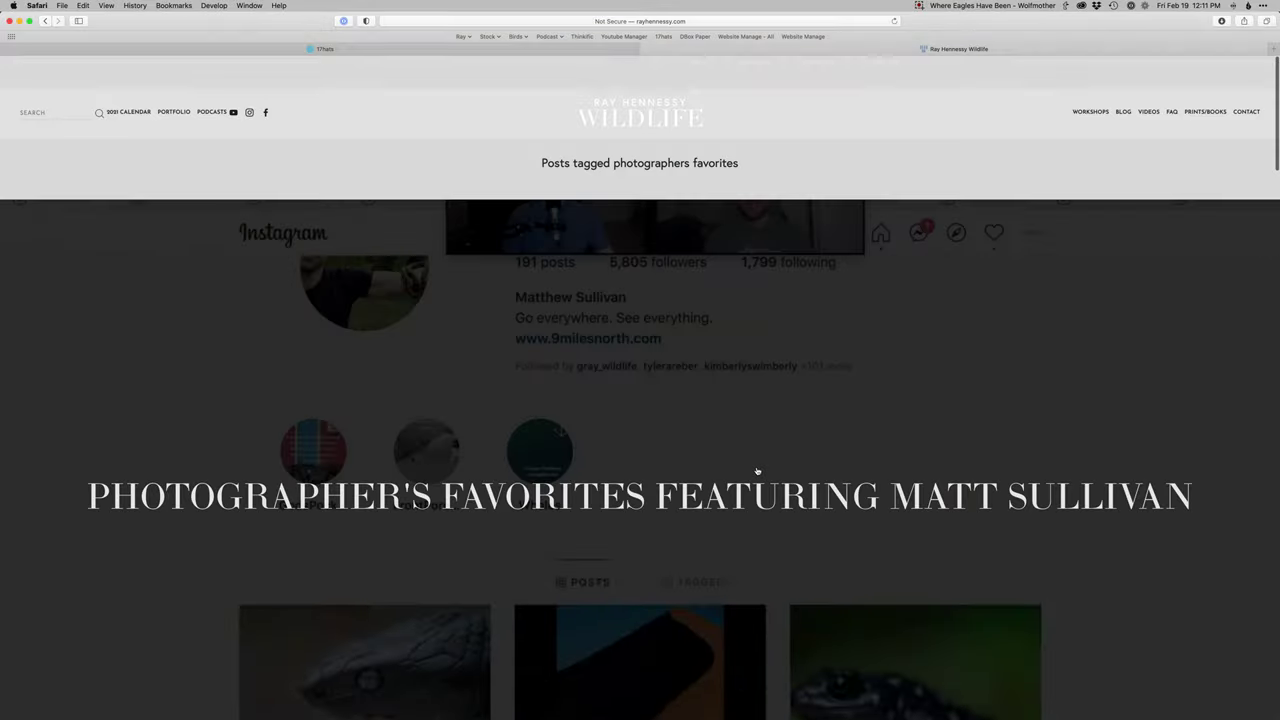
# Step: Open the website's Workshops page to view the workshop, mentorship and online training offers
pyautogui.moveTo(1150, 81)
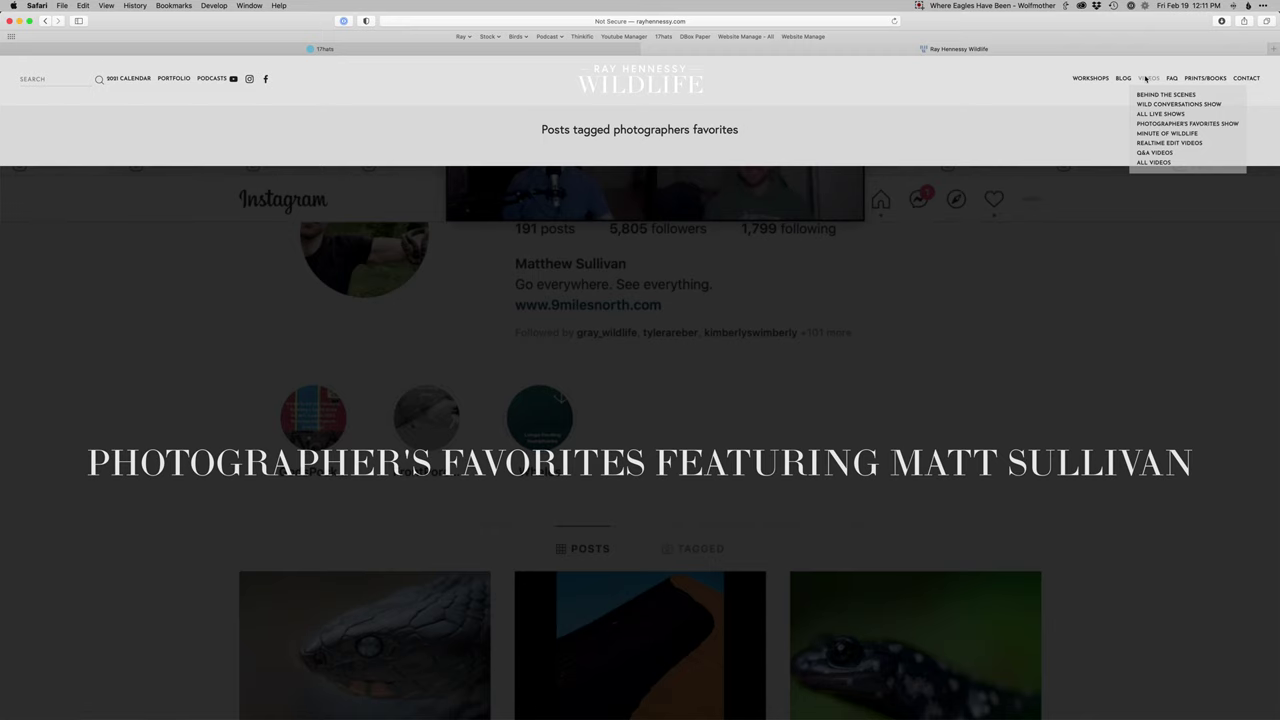
pyautogui.click(1093, 79)
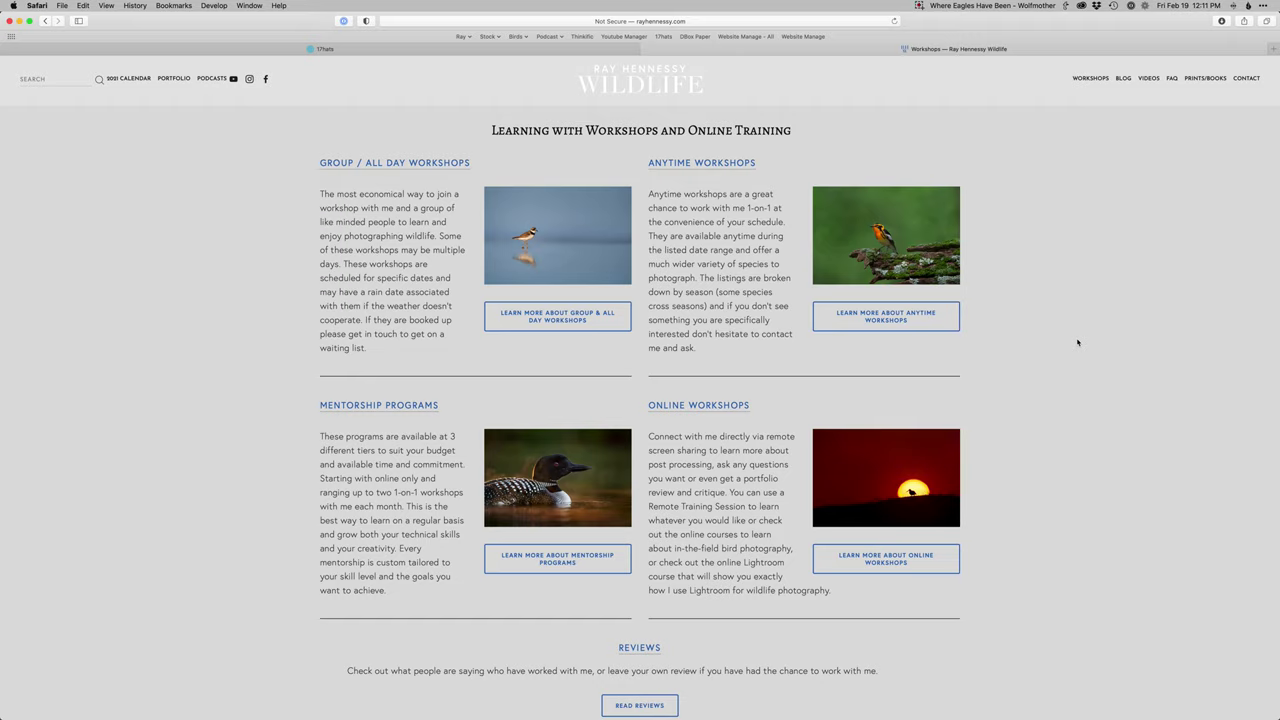
# Step: Switch to Lightroom Classic and crop the duck photo tighter at its original aspect ratio, leaving more space in front of the duck
pyautogui.press('super+Tab')
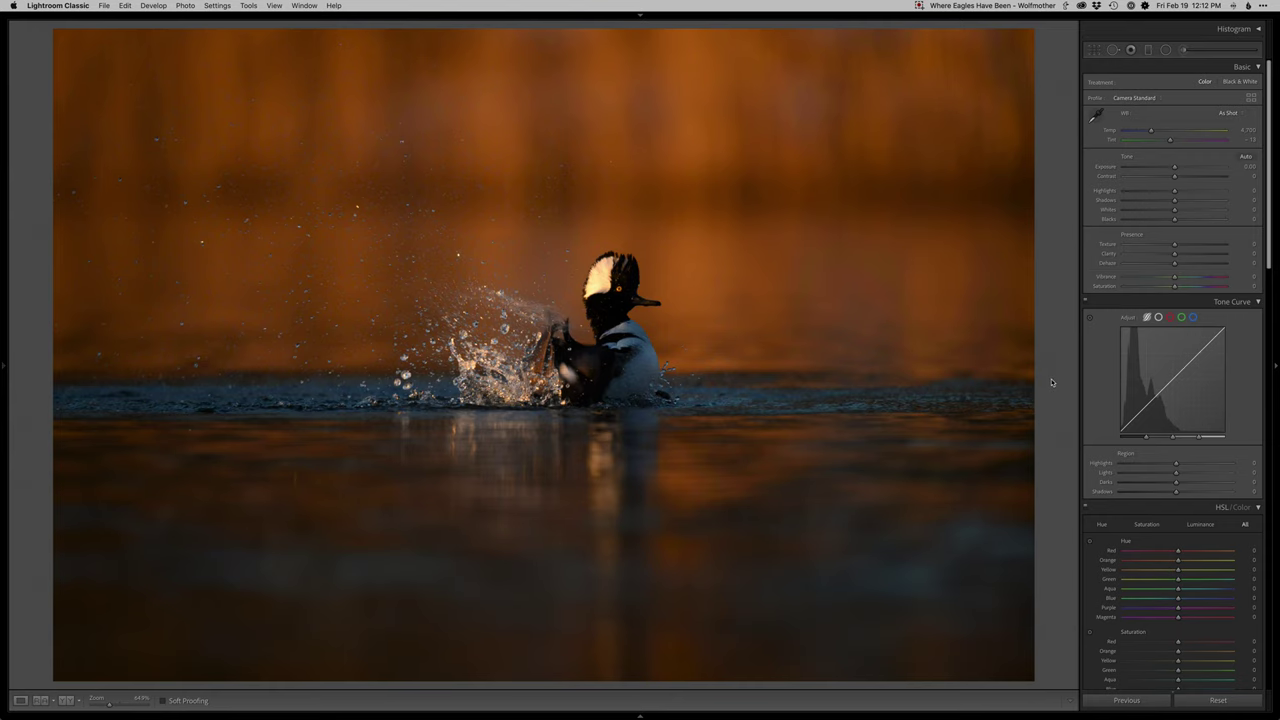
pyautogui.press('r')
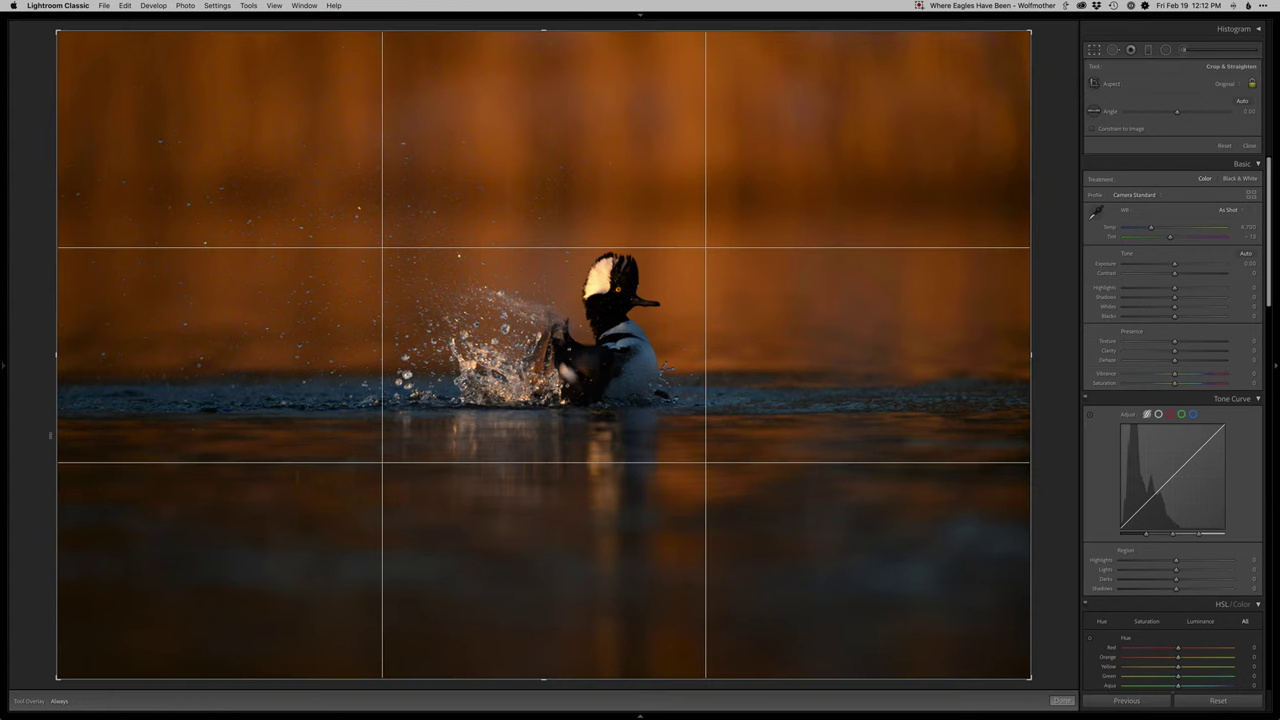
pyautogui.moveTo(26, 448); pyautogui.dragTo(156, 435)
pyautogui.moveTo(651, 331); pyautogui.dragTo(623, 417)
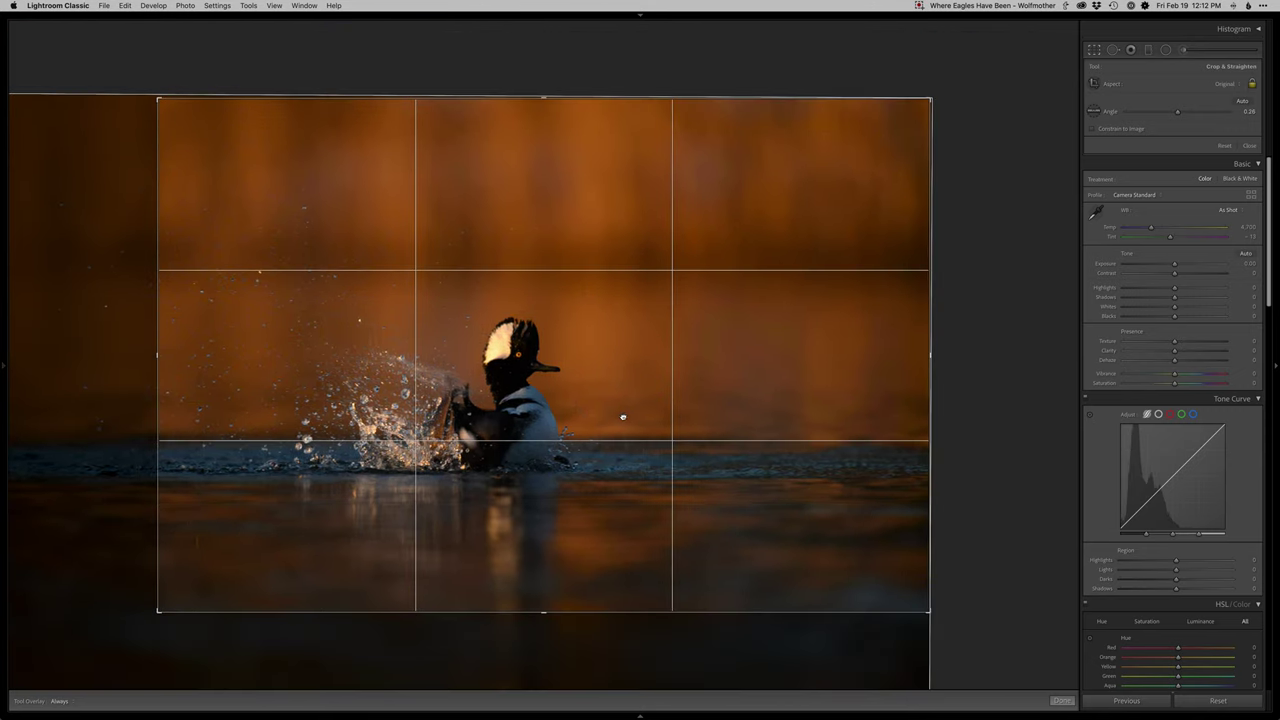
pyautogui.moveTo(159, 449); pyautogui.dragTo(177, 447)
pyautogui.moveTo(591, 379); pyautogui.dragTo(585, 389)
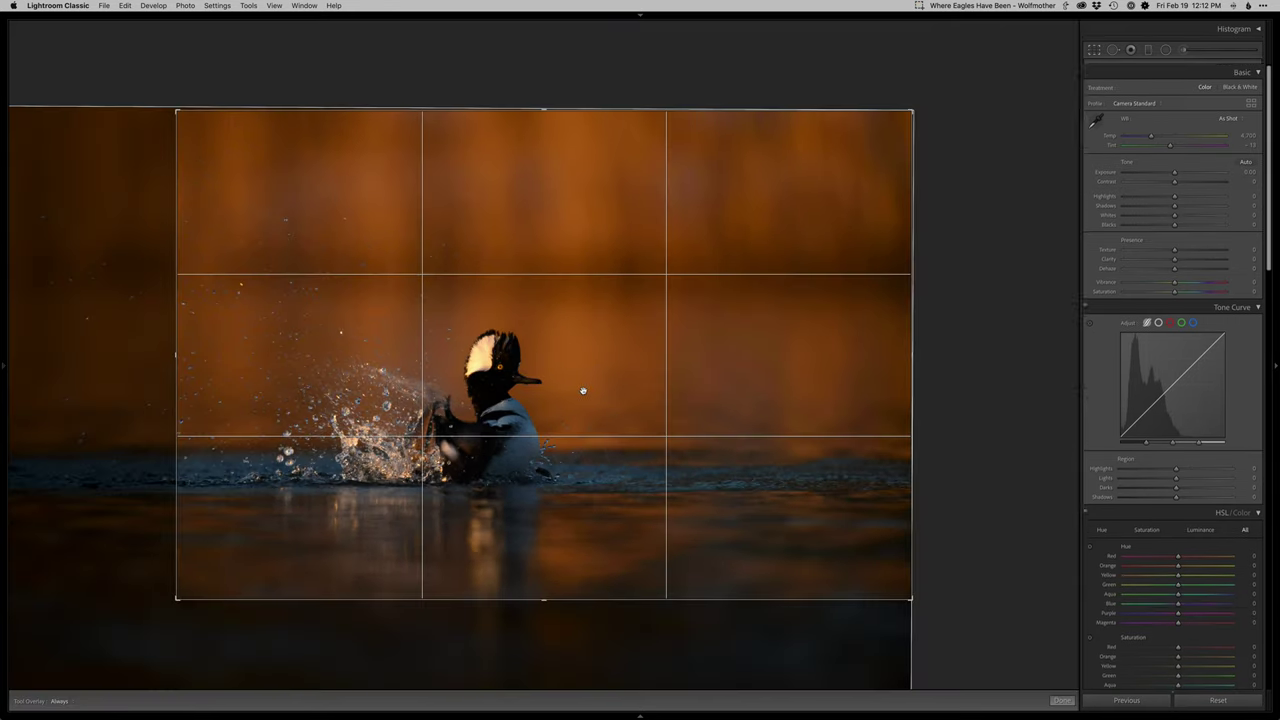
pyautogui.moveTo(180, 381); pyautogui.dragTo(182, 381)
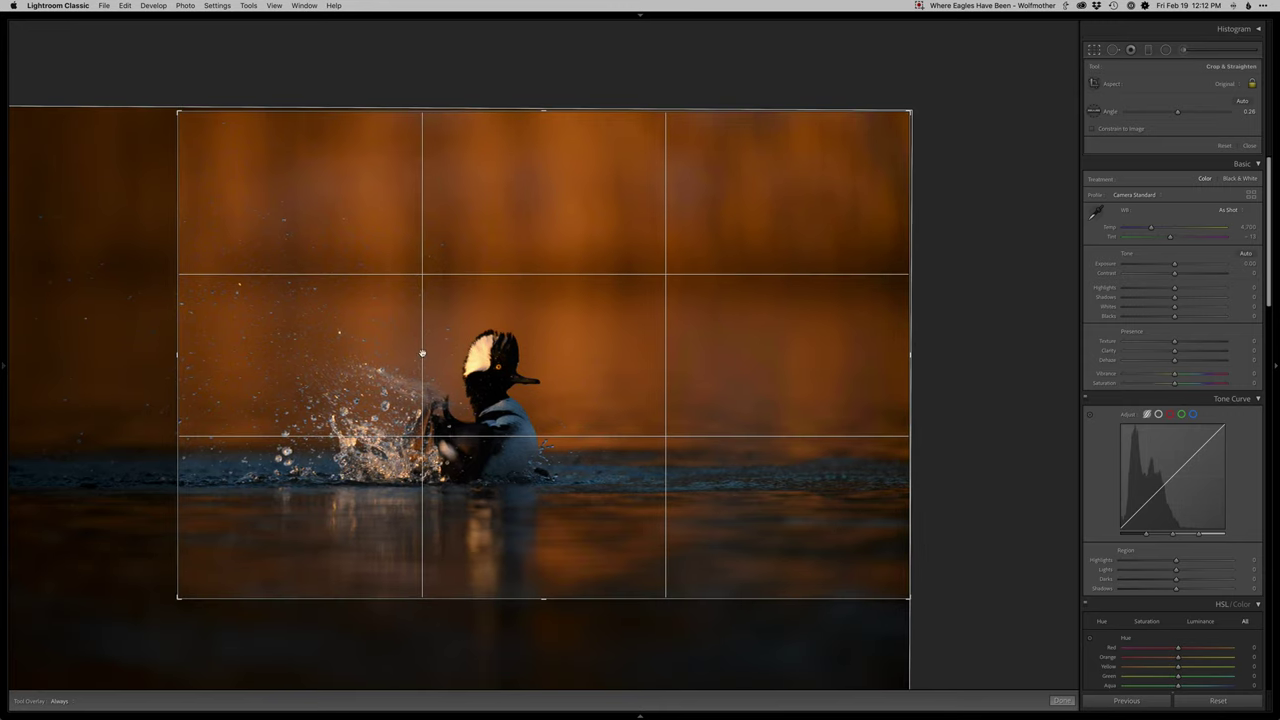
pyautogui.press('Return')
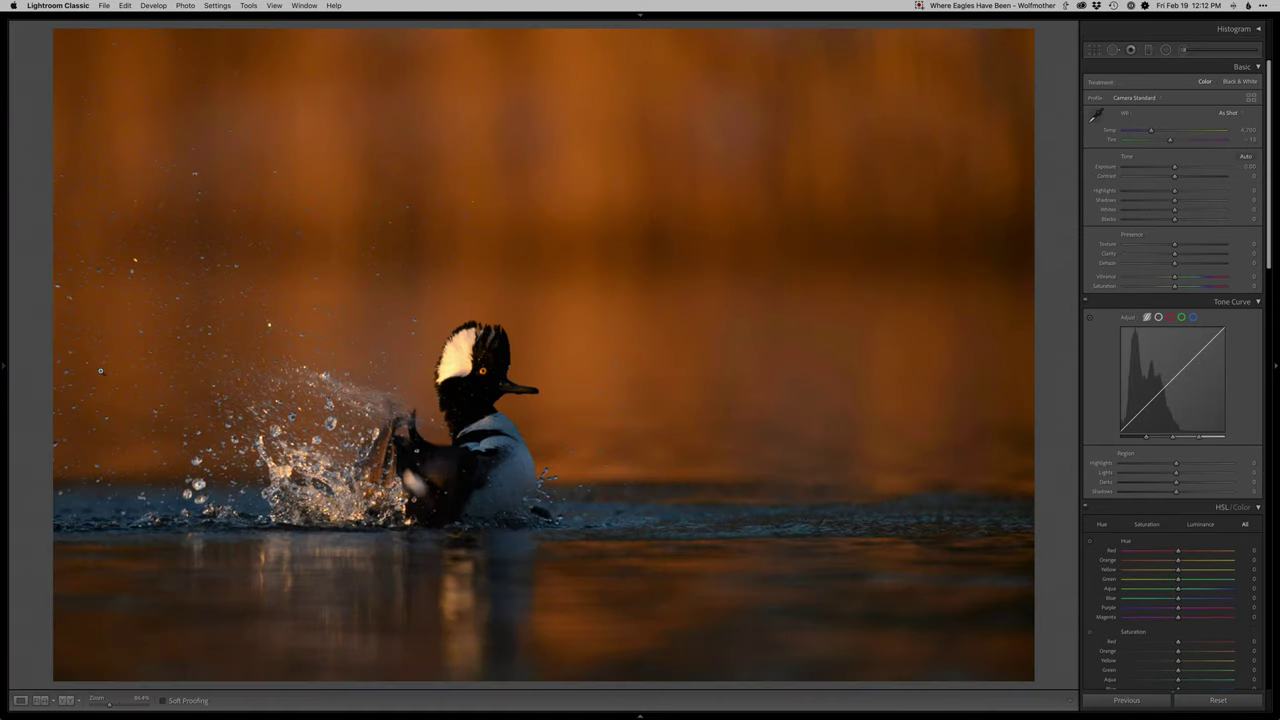
pyautogui.press('r')
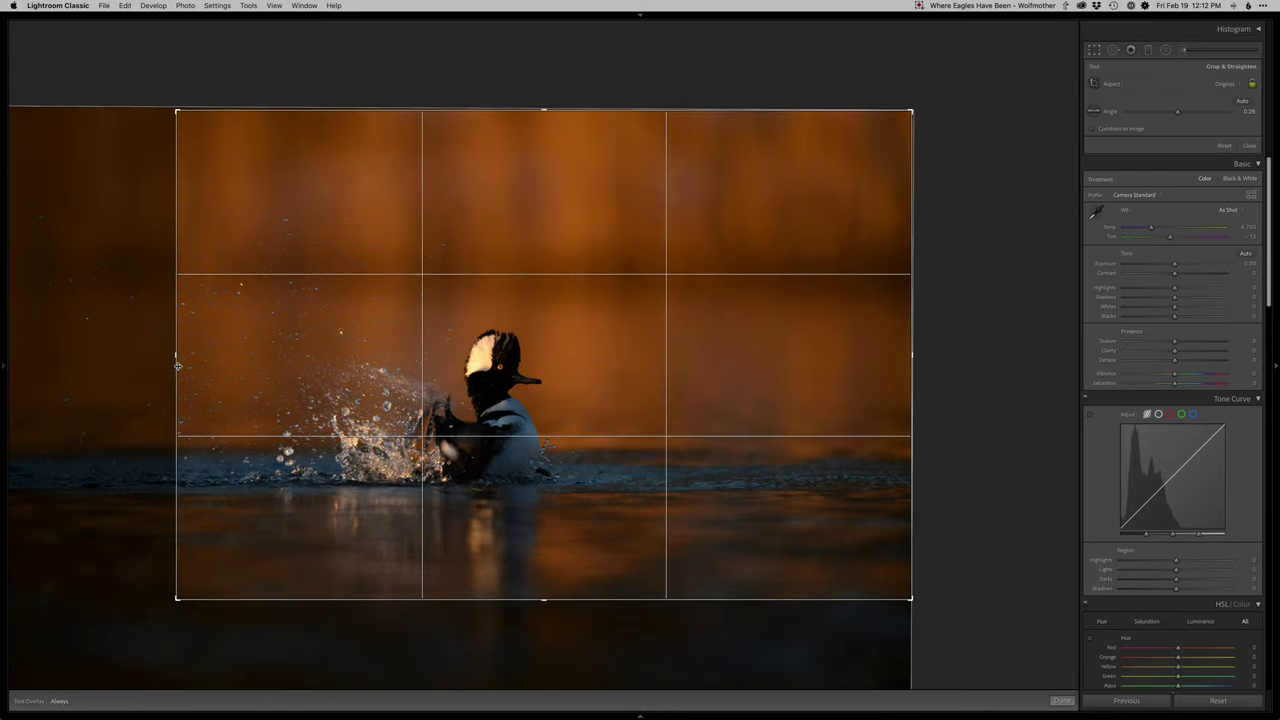
pyautogui.press('Return')
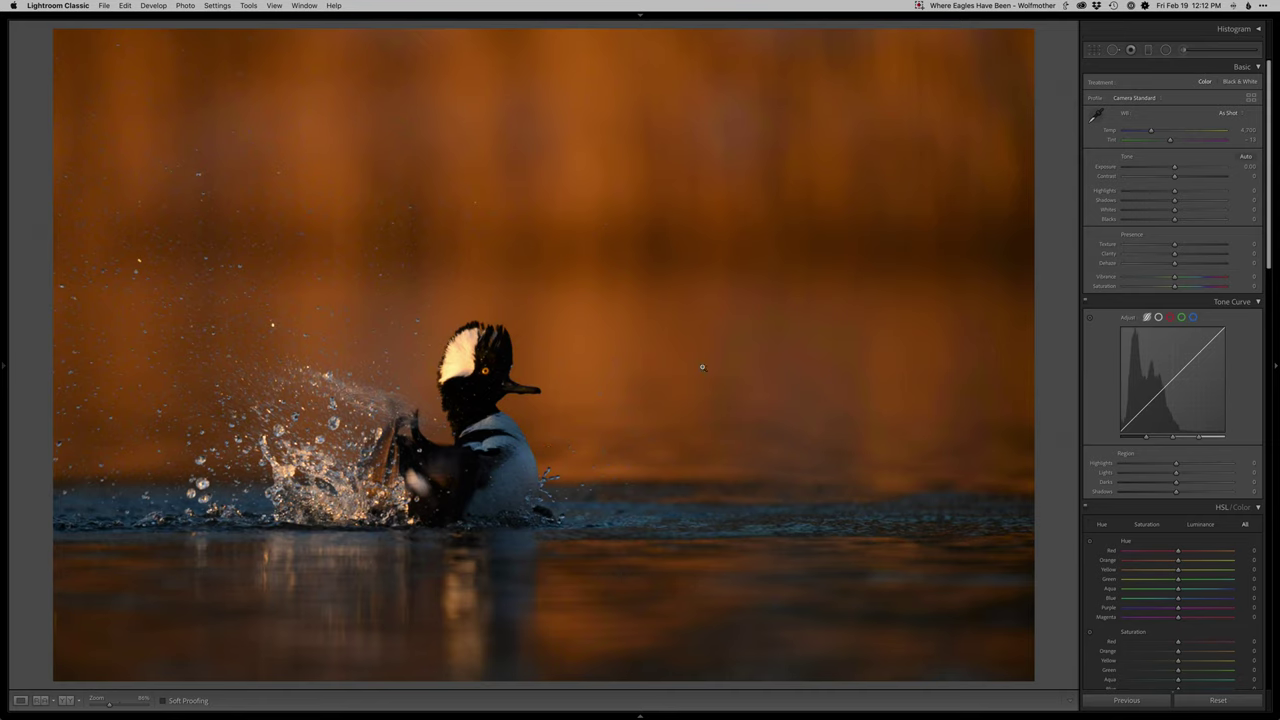
# Step: Warm the photo to a temperature of 5,614 and set Shadows to +50 and Blacks to -20
pyautogui.moveTo(1172, 131); pyautogui.dragTo(1160, 132)
pyautogui.hotkey('shift', '-')
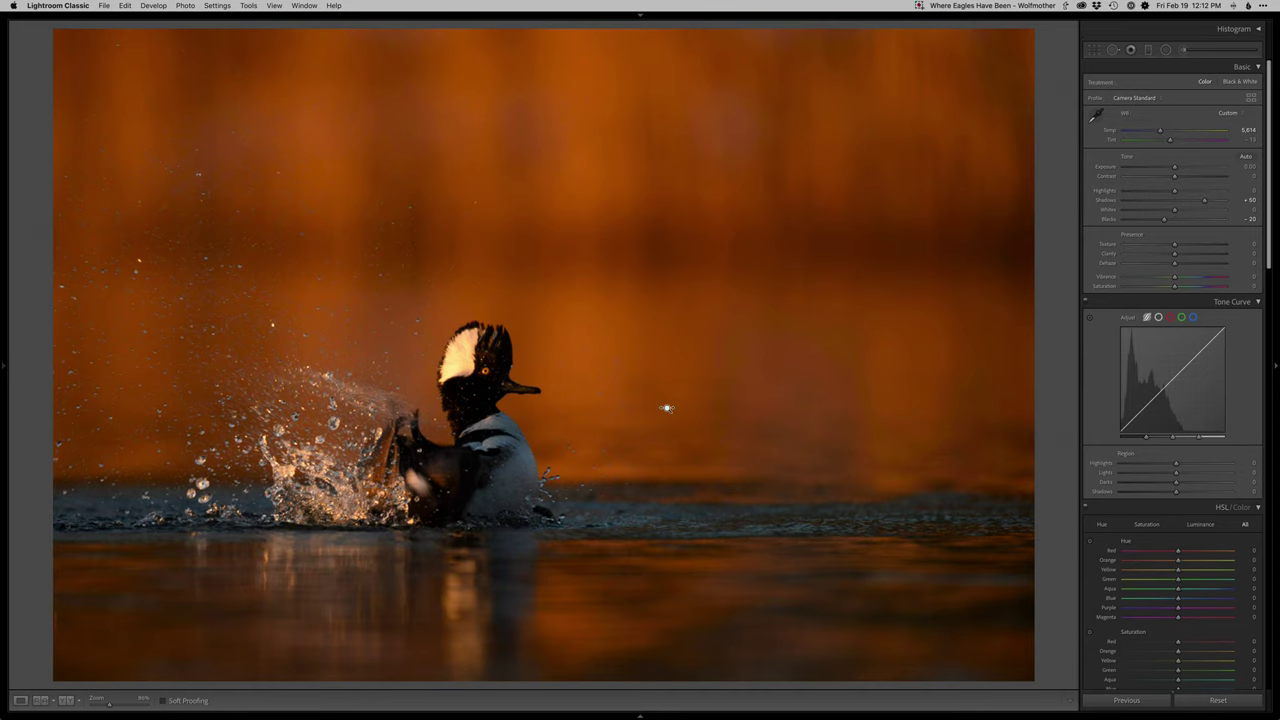
pyautogui.press('=')
pyautogui.press('=')
# Step: Open the photo in Photoshop for editing and add a brightening Curves layer named Dodge with a black mask
pyautogui.press('super+e')
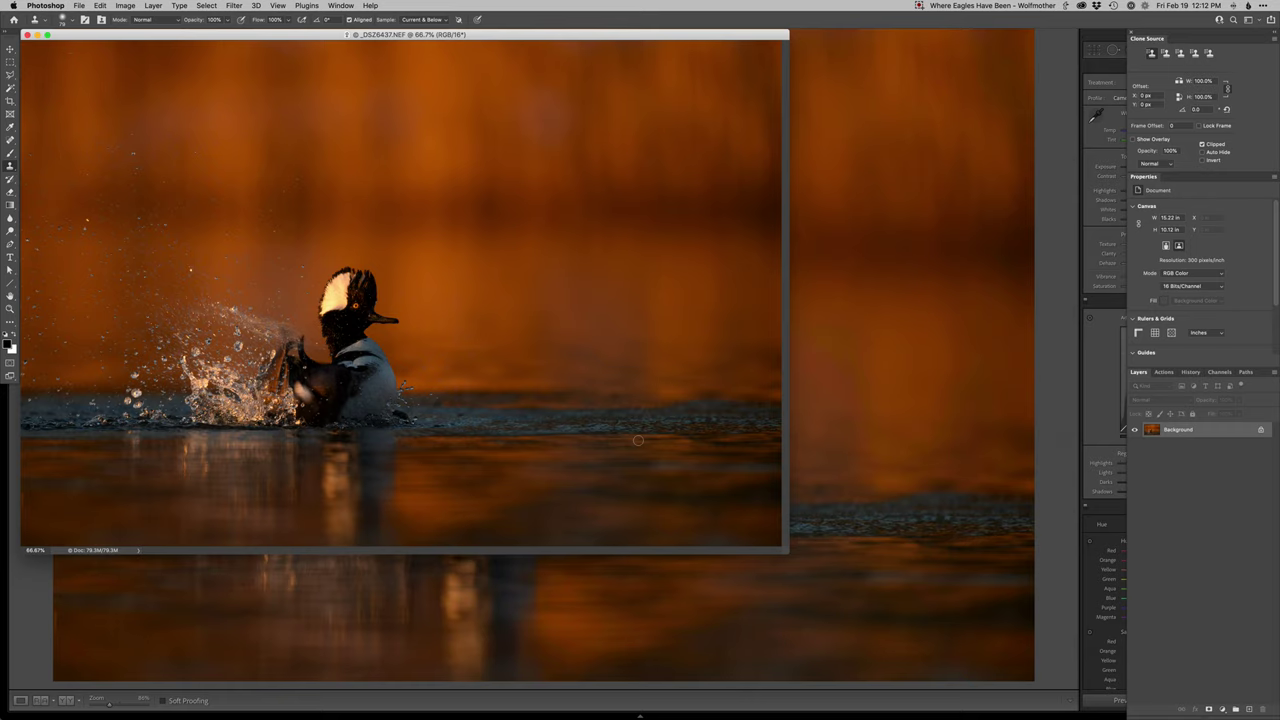
pyautogui.press('F2')
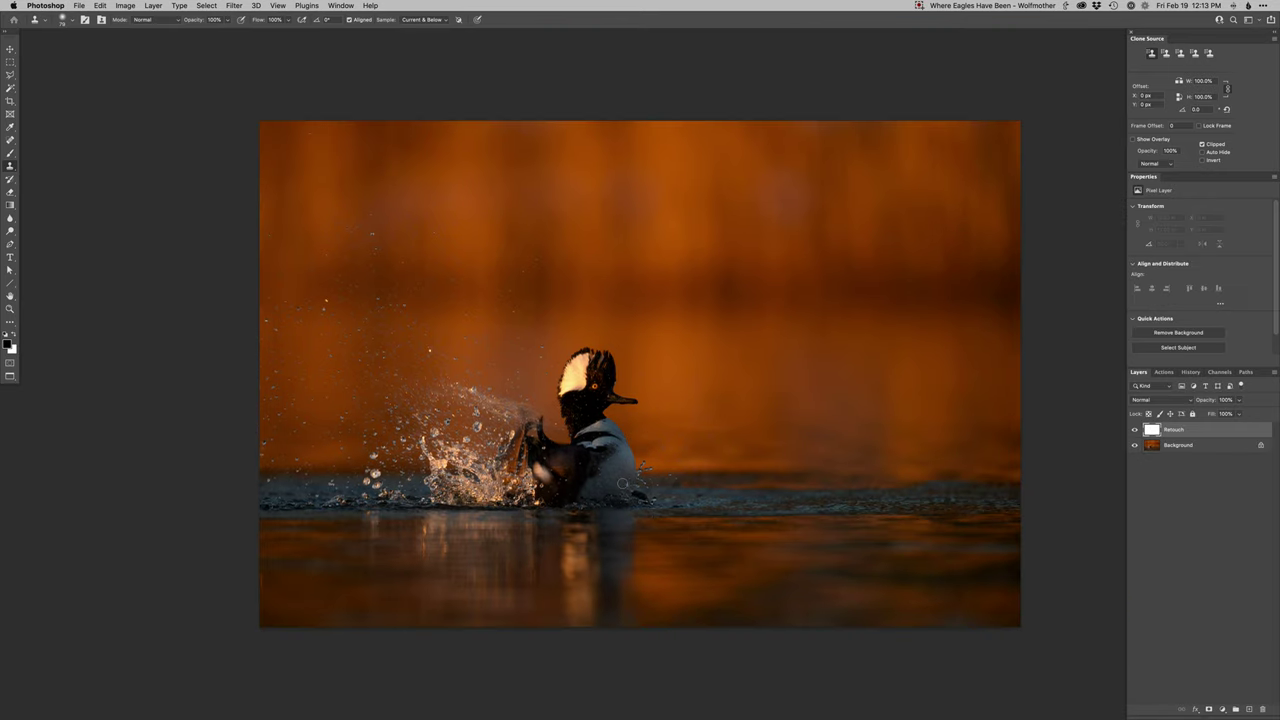
pyautogui.press('super+z')
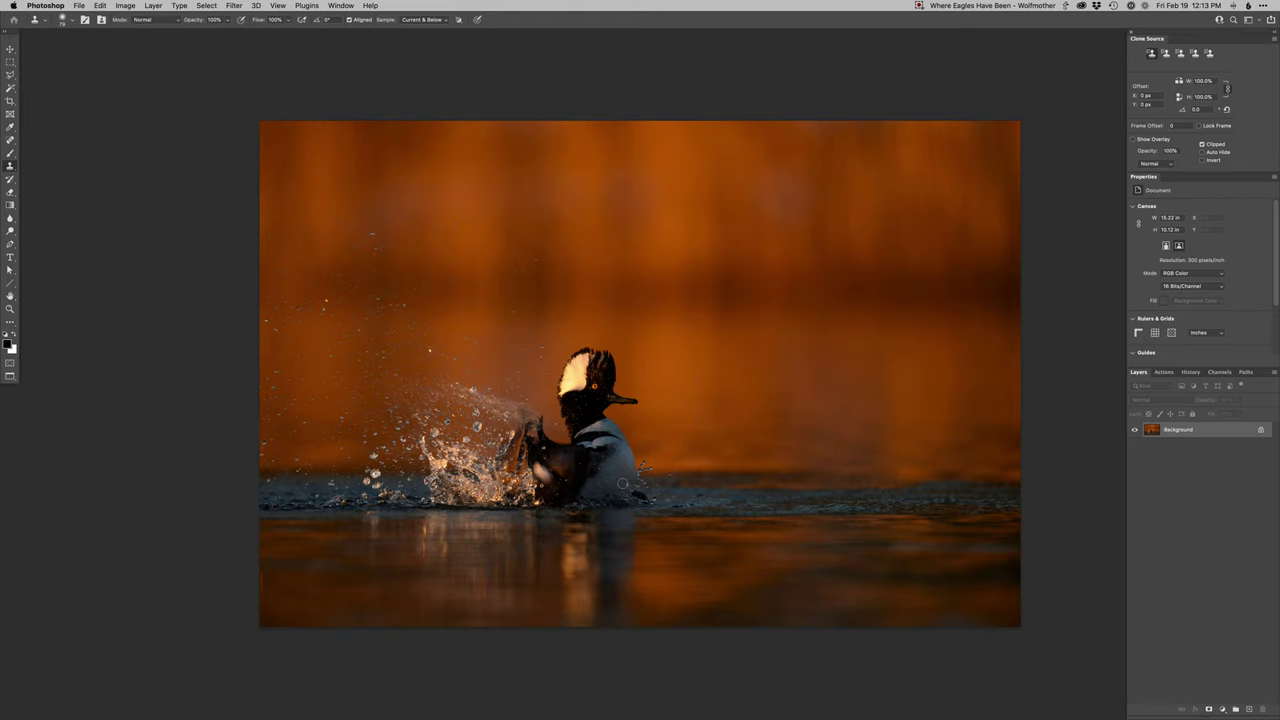
pyautogui.press('F3')
# Step: Paint on the Dodge layer's mask to brighten the duck's eye and dark head details, alternating white and black
pyautogui.press('super+plus')
pyautogui.press('super+plus')
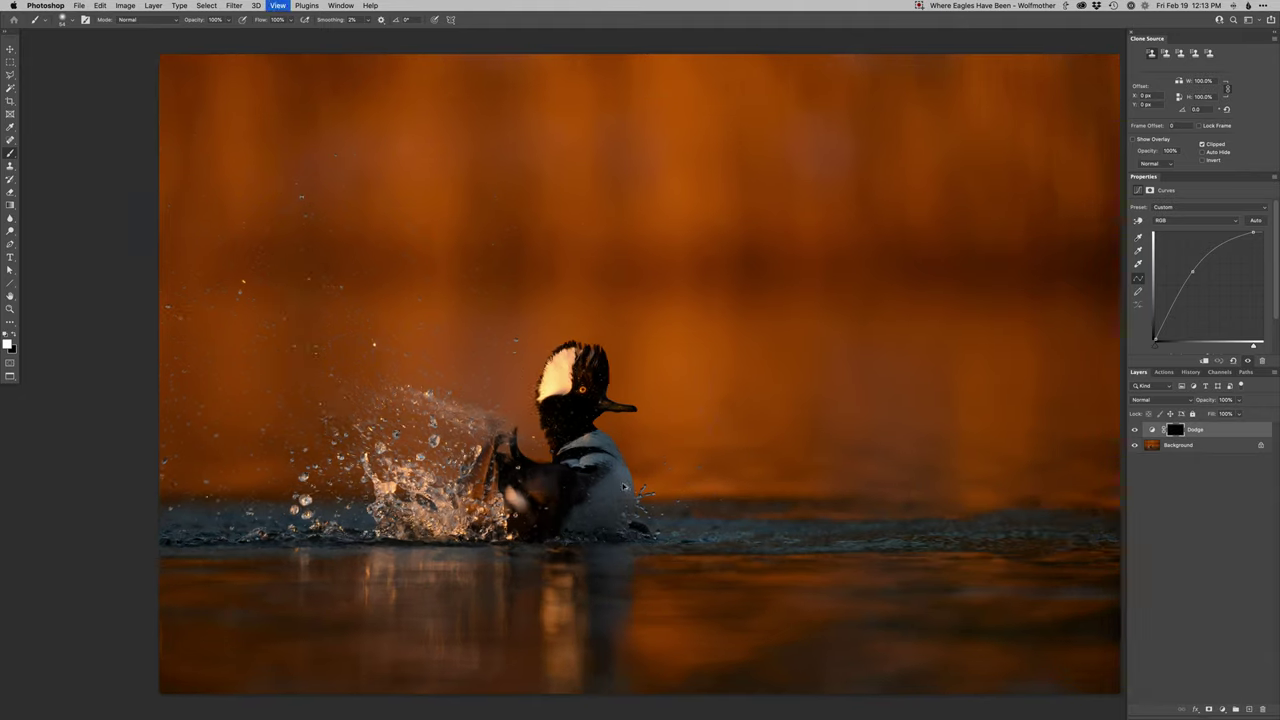
pyautogui.keyDown('super'); pyautogui.click(572, 425); pyautogui.keyUp('super')
pyautogui.keyDown('ctrl'); pyautogui.keyDown('alt'); pyautogui.click(582, 342); pyautogui.keyUp('alt'); pyautogui.keyUp('ctrl')
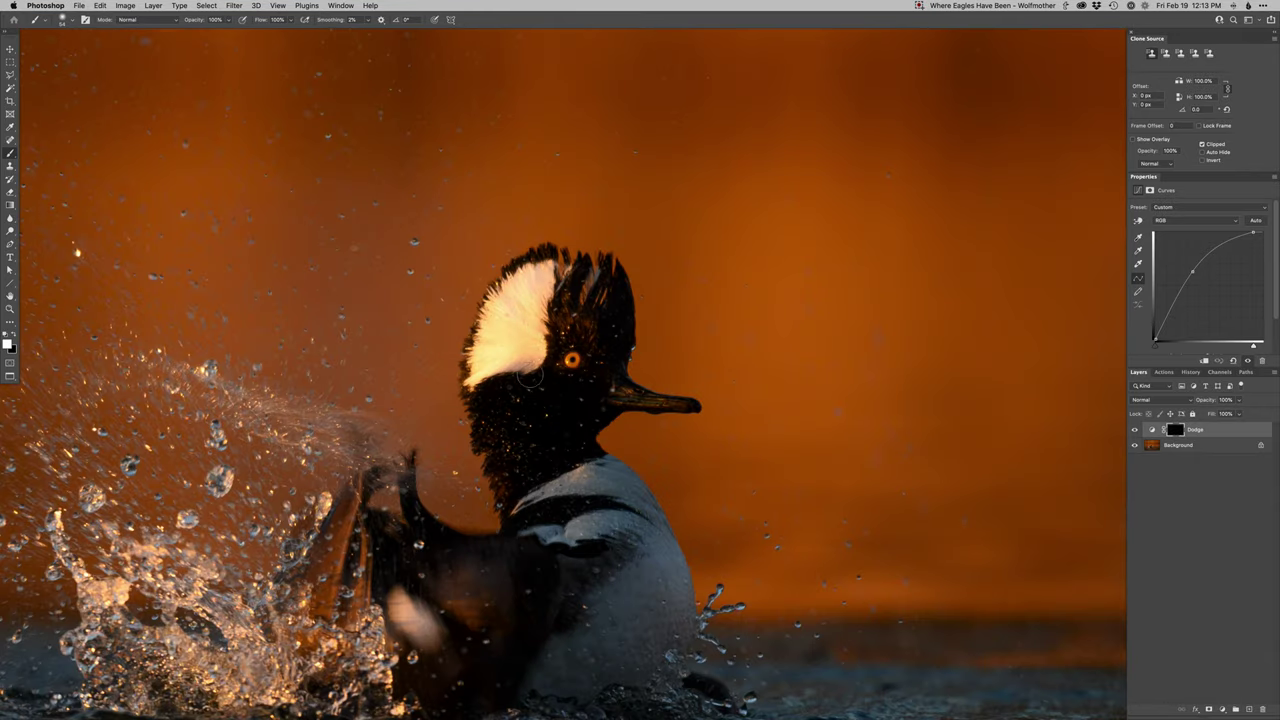
pyautogui.moveTo(580, 365); pyautogui.dragTo(592, 410)
pyautogui.press('x')
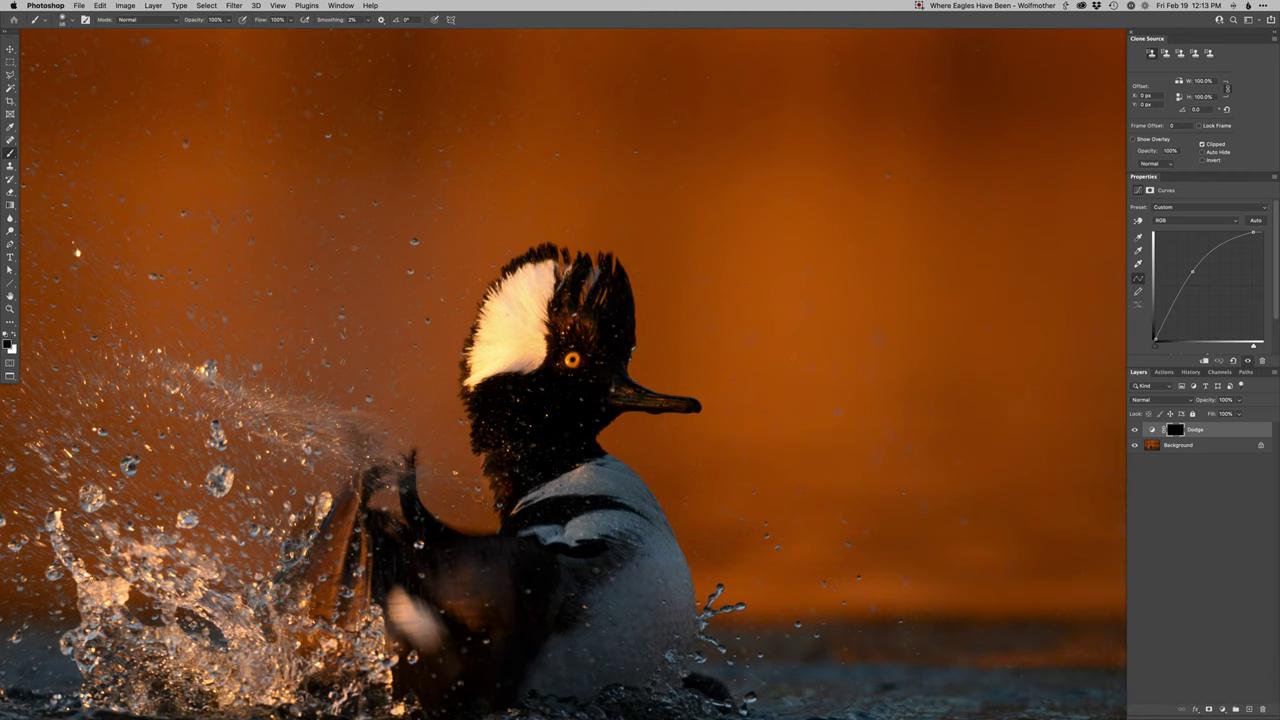
pyautogui.moveTo(484, 497); pyautogui.dragTo(480, 497)
pyautogui.moveTo(651, 408); pyautogui.dragTo(652, 402)
pyautogui.press('x')
pyautogui.press('x')
# Step: Add a Hue/Saturation adjustment layer, lower the saturation of Blues and set the saturation of Cyans to -77
pyautogui.press('super+0')
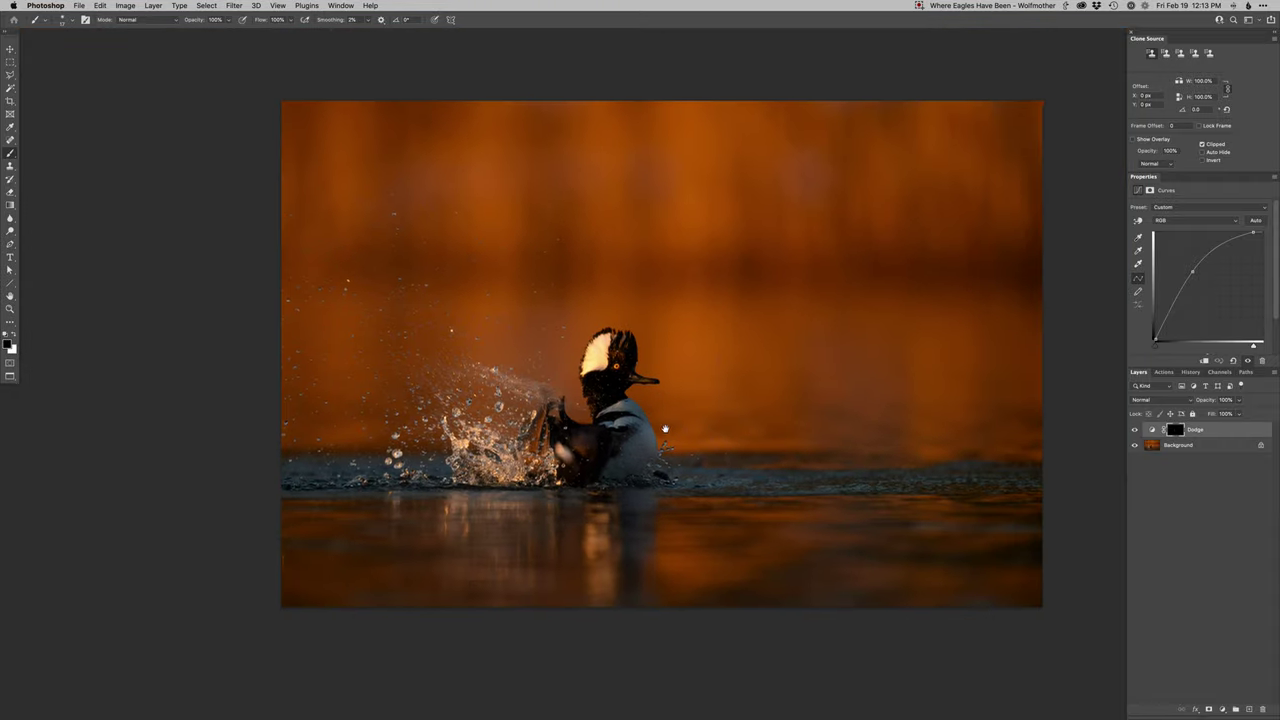
pyautogui.press('super+u')
pyautogui.press('Return')
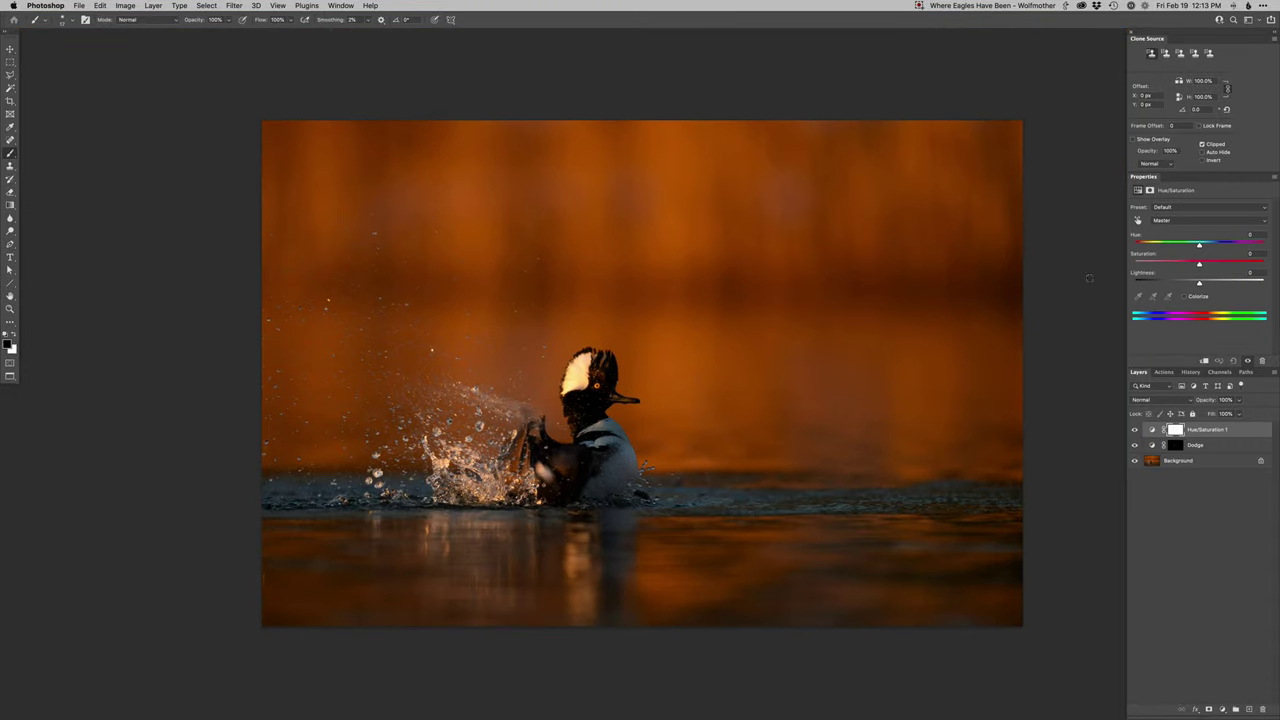
pyautogui.hotkey('alt', '7')
pyautogui.click(1161, 263)
pyautogui.hotkey('alt', '6')
# Step: Invert the Hue/Saturation layer's mask and paint it in white over the duck's chest to remove the blue cast
pyautogui.moveTo(605, 418); pyautogui.dragTo(622, 416)
pyautogui.press('super+i')
pyautogui.press('x')
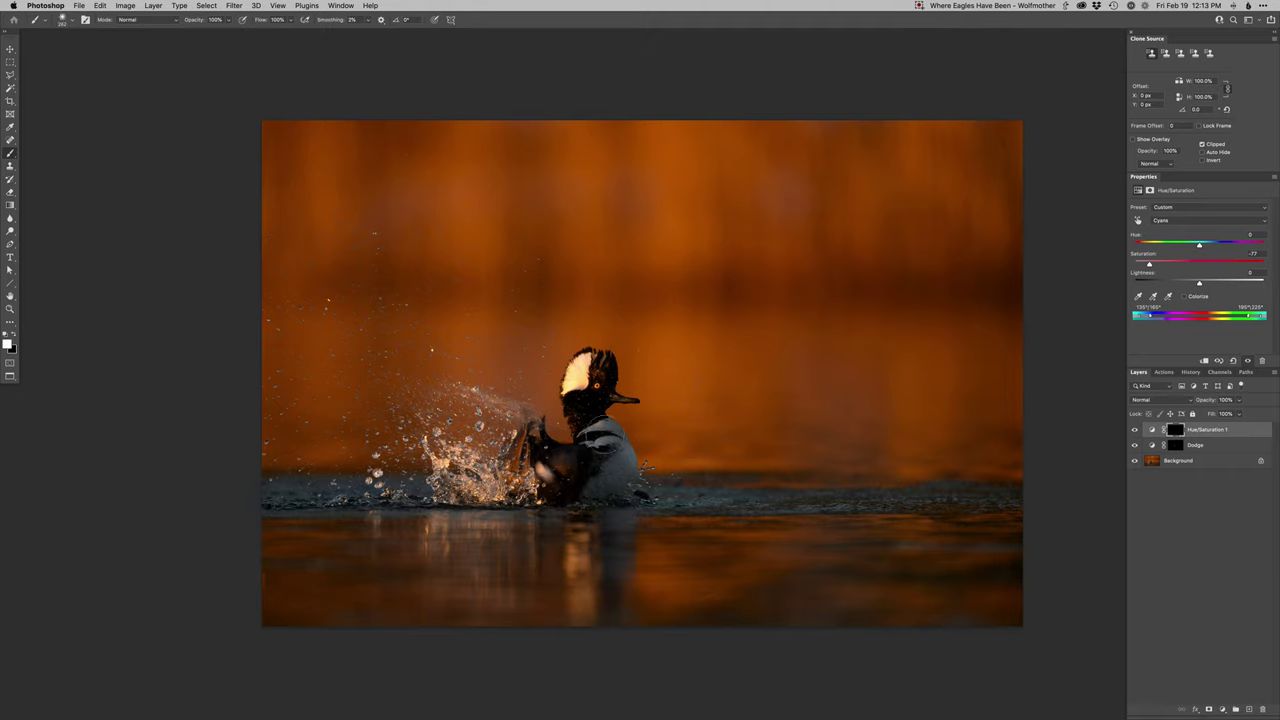
pyautogui.moveTo(626, 460)
pyautogui.mouseDown()
pyautogui.moveTo(597, 435)
pyautogui.moveTo(579, 439)
pyautogui.moveTo(590, 486)
pyautogui.moveTo(605, 481)
pyautogui.moveTo(599, 441)
pyautogui.moveTo(599, 485)
pyautogui.moveTo(639, 430)
pyautogui.mouseUp()
# Step: Add a Curves adjustment layer that boosts the Blue channel and invert its mask to hide the effect
pyautogui.keyDown('super'); pyautogui.click(607, 481); pyautogui.keyUp('super')
pyautogui.press('super+m')
pyautogui.press('Return')
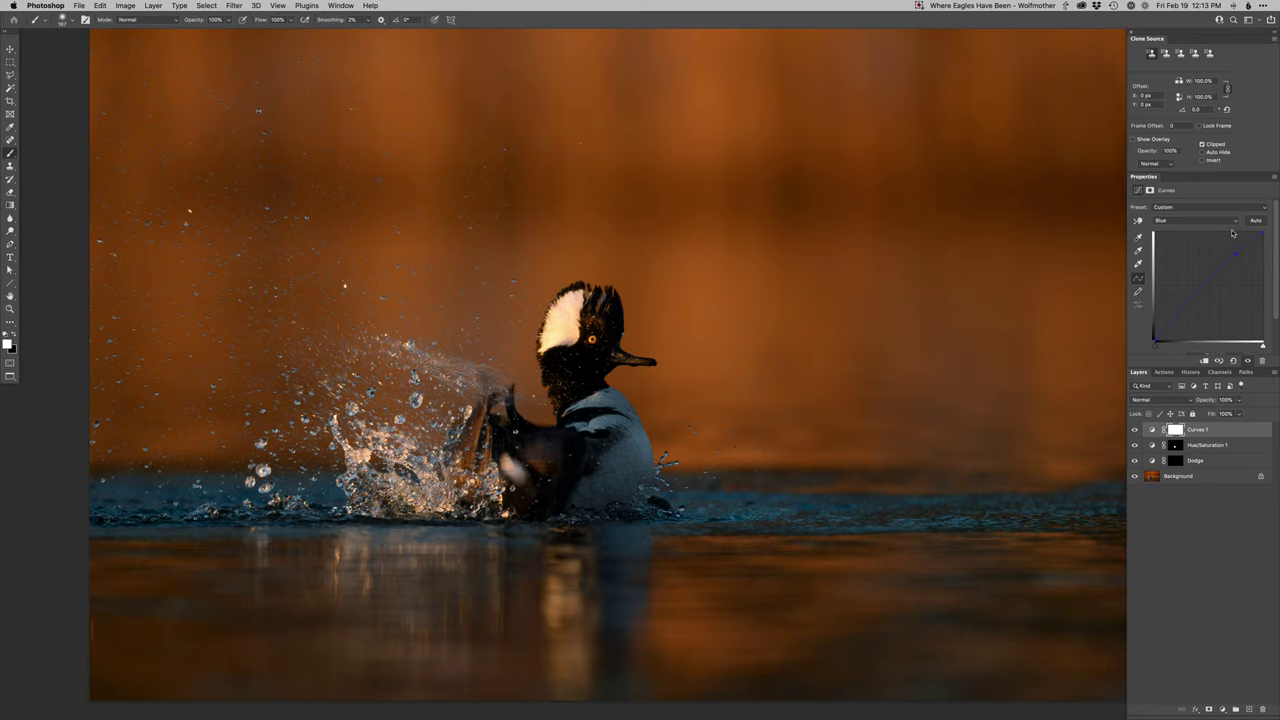
pyautogui.press('super+i')
# Step: Paint the Curves layer's mask in white over the blue water beside the splash and the Hue/Saturation mask over the duck's chest reflection
pyautogui.moveTo(645, 383); pyautogui.dragTo(1010, 312)
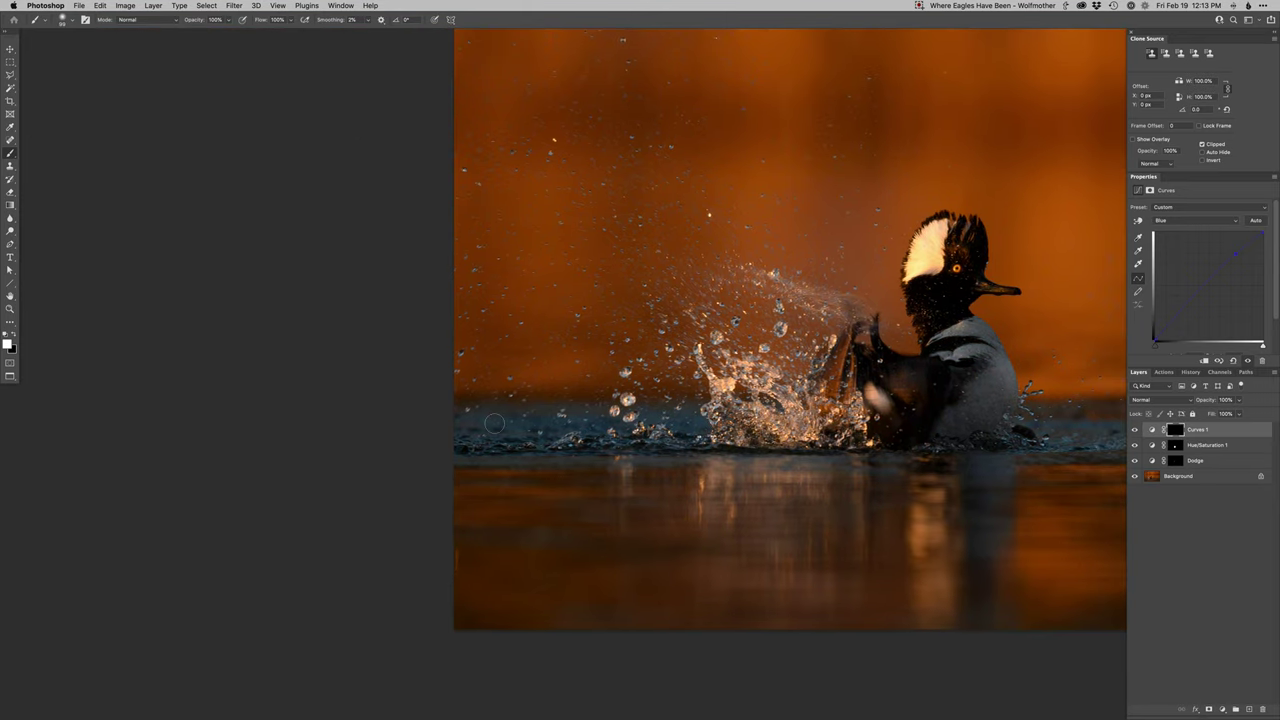
pyautogui.hscroll(5, 706, 454)
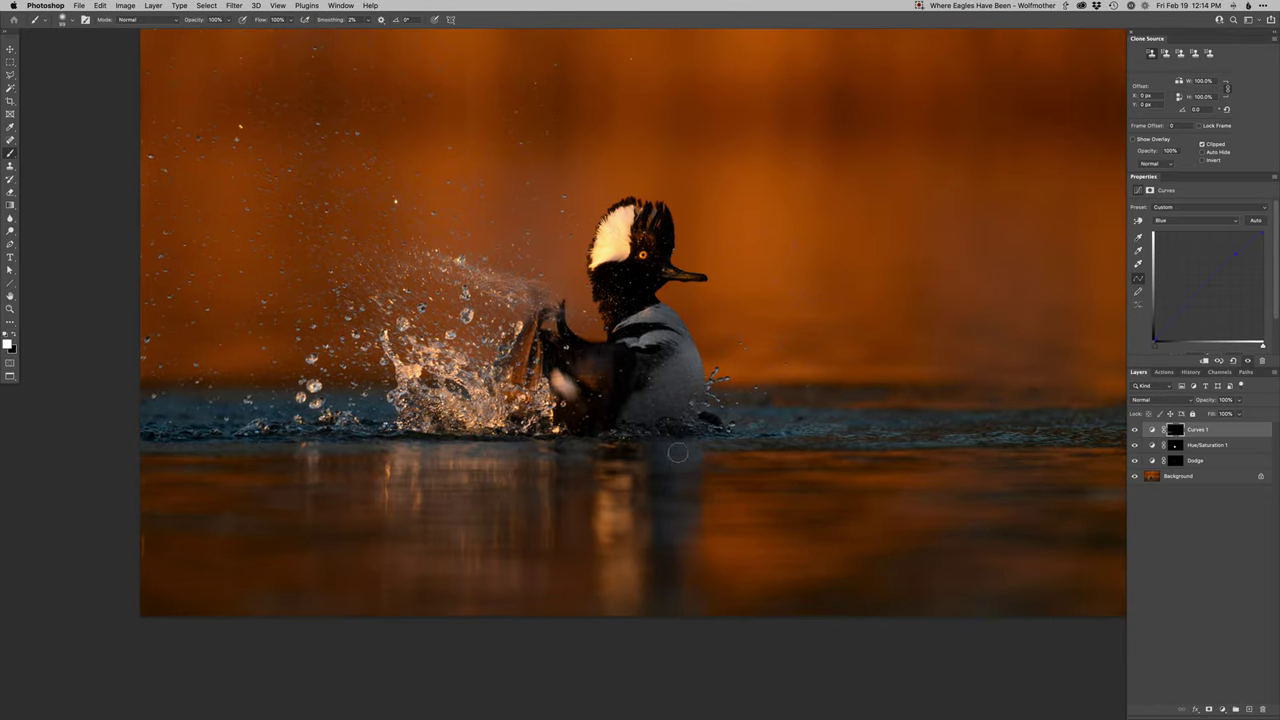
pyautogui.click(1176, 445)
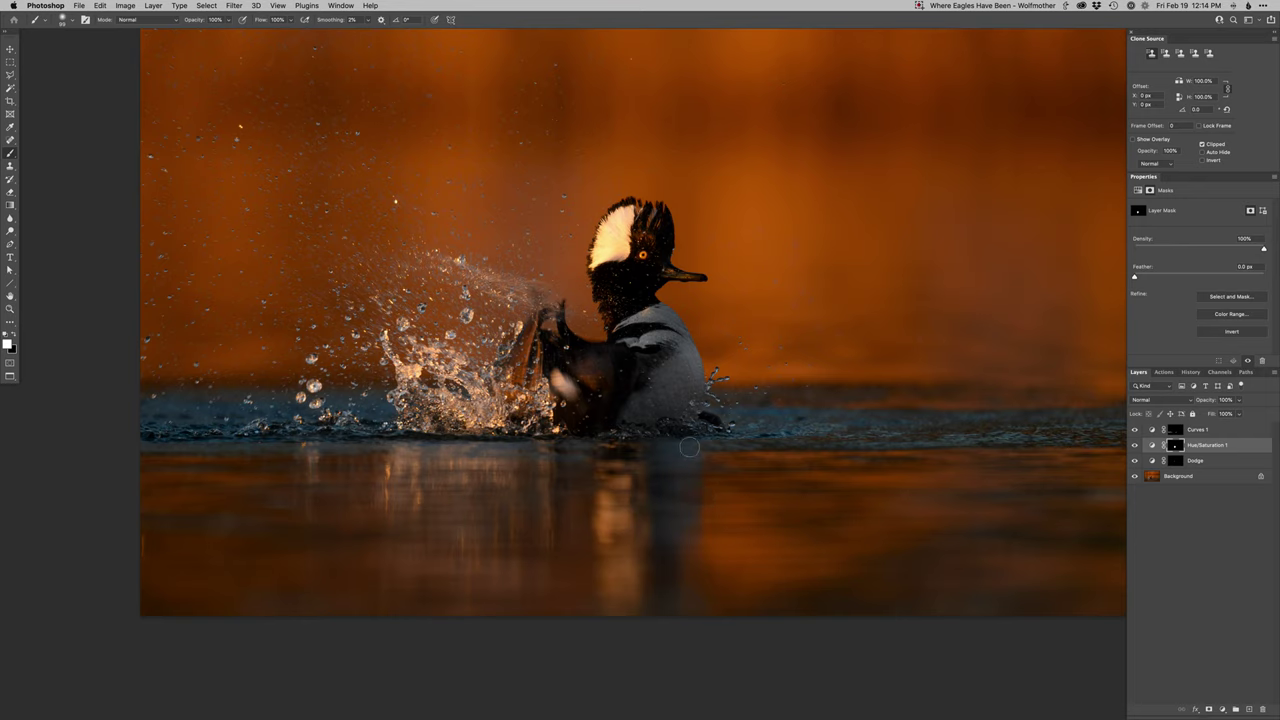
pyautogui.click(677, 463)
# Step: Paint the Curves layer's mask in white along the water band behind the duck with an enlarged soft brush to deepen the blue
pyautogui.click(1175, 430)
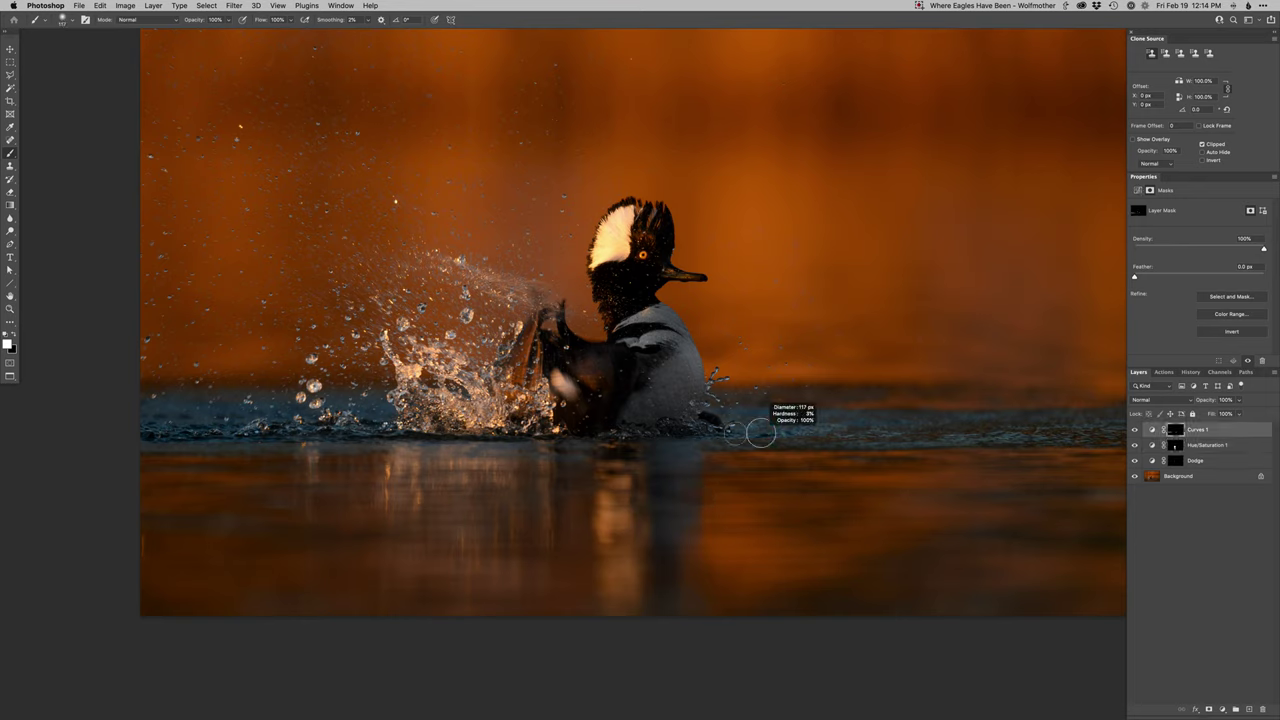
pyautogui.hscroll(5, 905, 434)
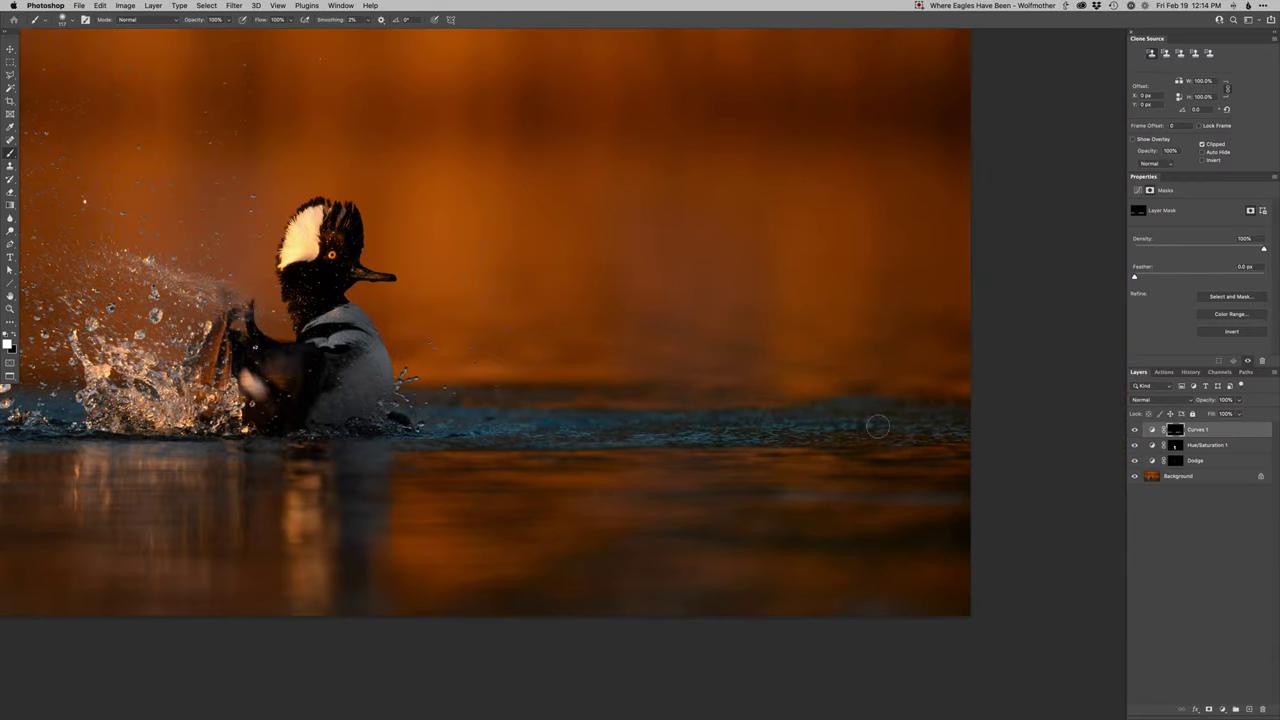
pyautogui.press('super+0')
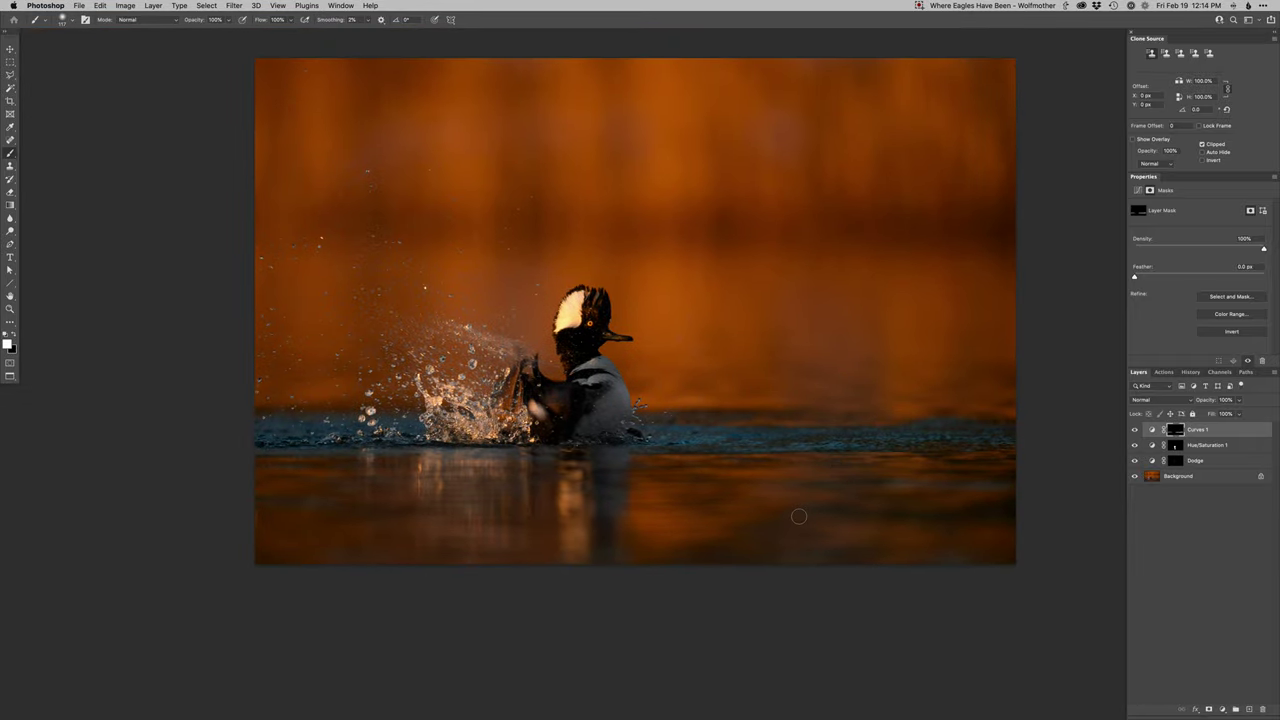
# Step: Add a Burn curves layer and paint its mask with a large soft brush to darken the foreground water and upper background
pyautogui.press('F2')
pyautogui.moveTo(668, 490)
pyautogui.mouseDown()
pyautogui.moveTo(708, 490)
pyautogui.moveTo(677, 506)
pyautogui.moveTo(709, 509)
pyautogui.moveTo(657, 509)
pyautogui.moveTo(950, 505)
pyautogui.moveTo(1051, 549)
pyautogui.mouseUp()
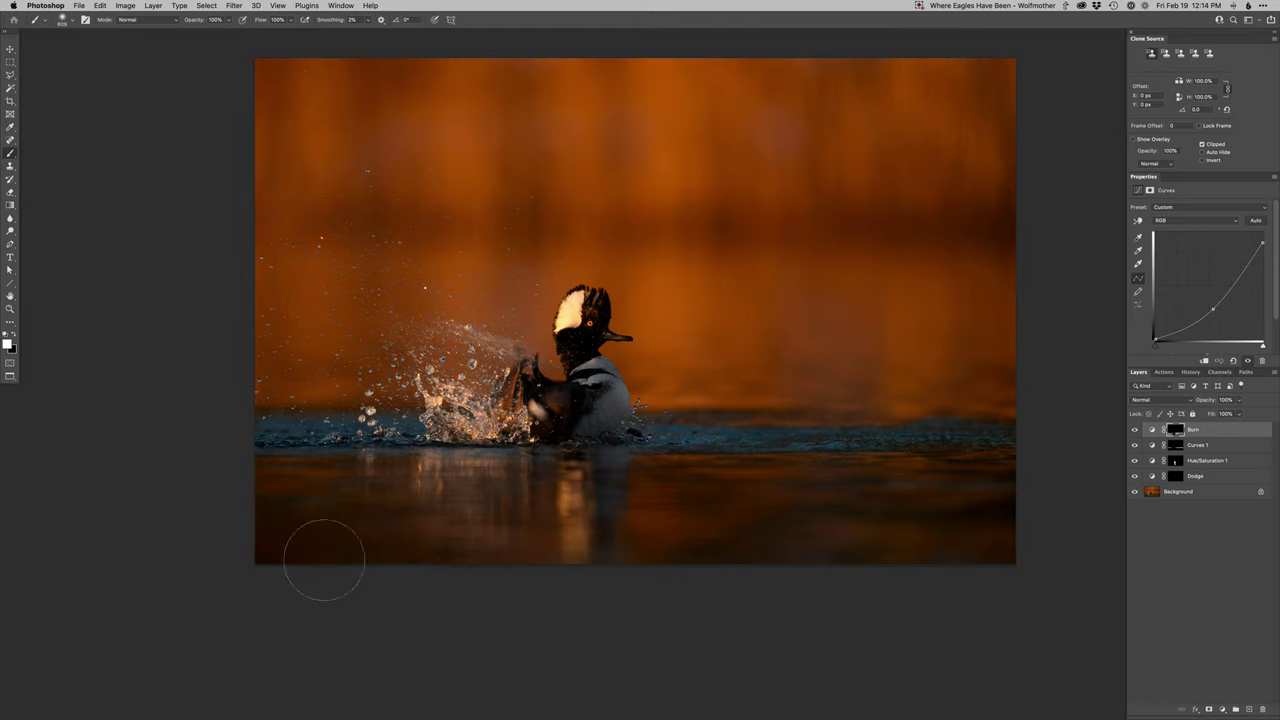
pyautogui.press('x')
pyautogui.scroll(-1, 760, 430)
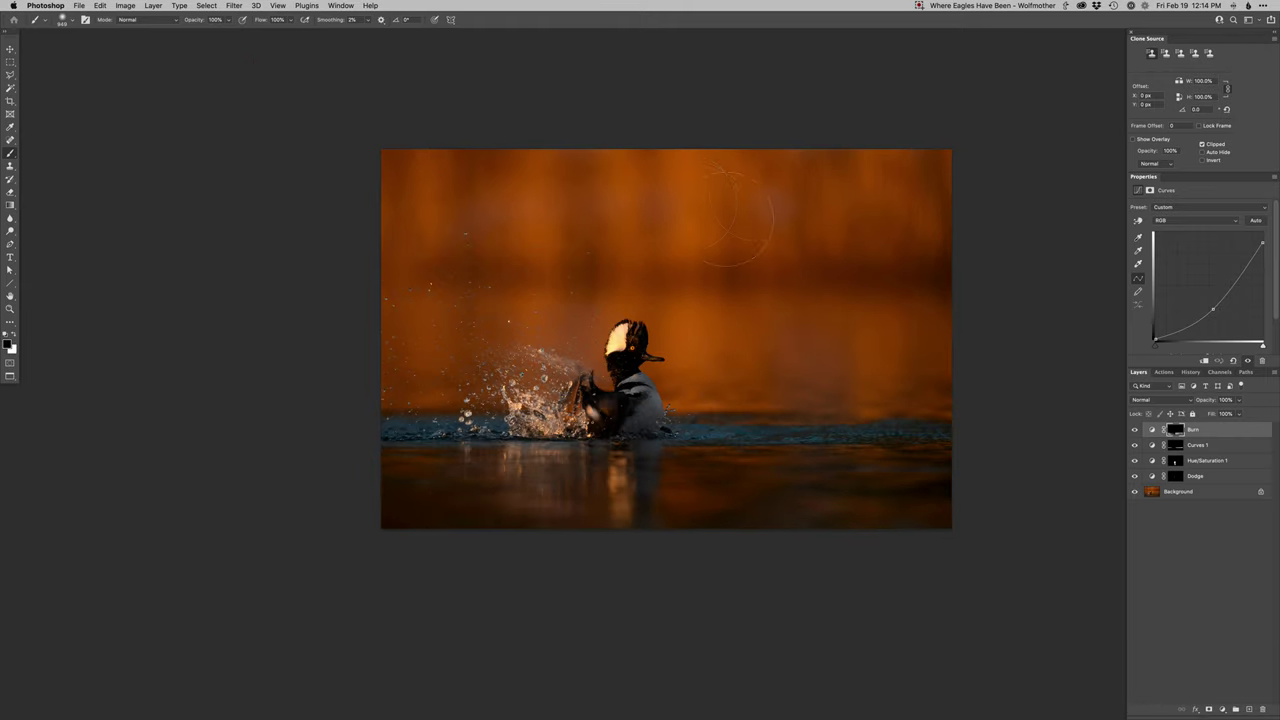
pyautogui.press('x')
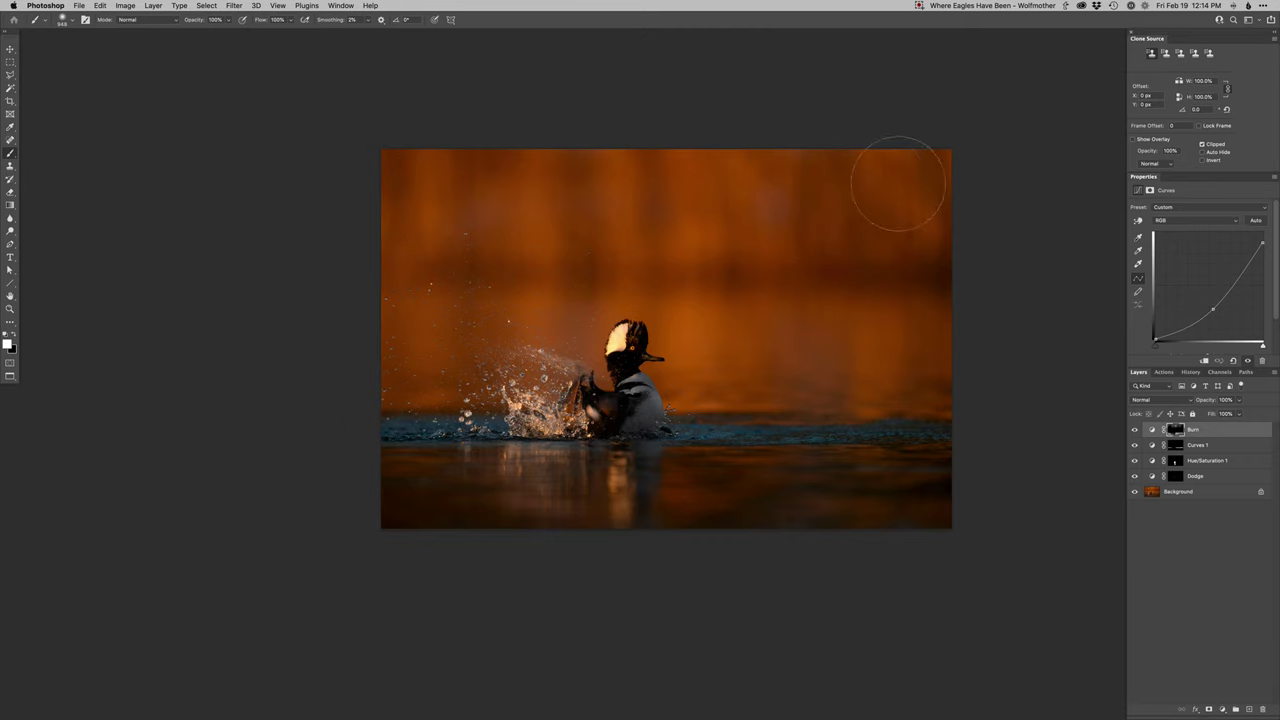
pyautogui.press('super+equal')
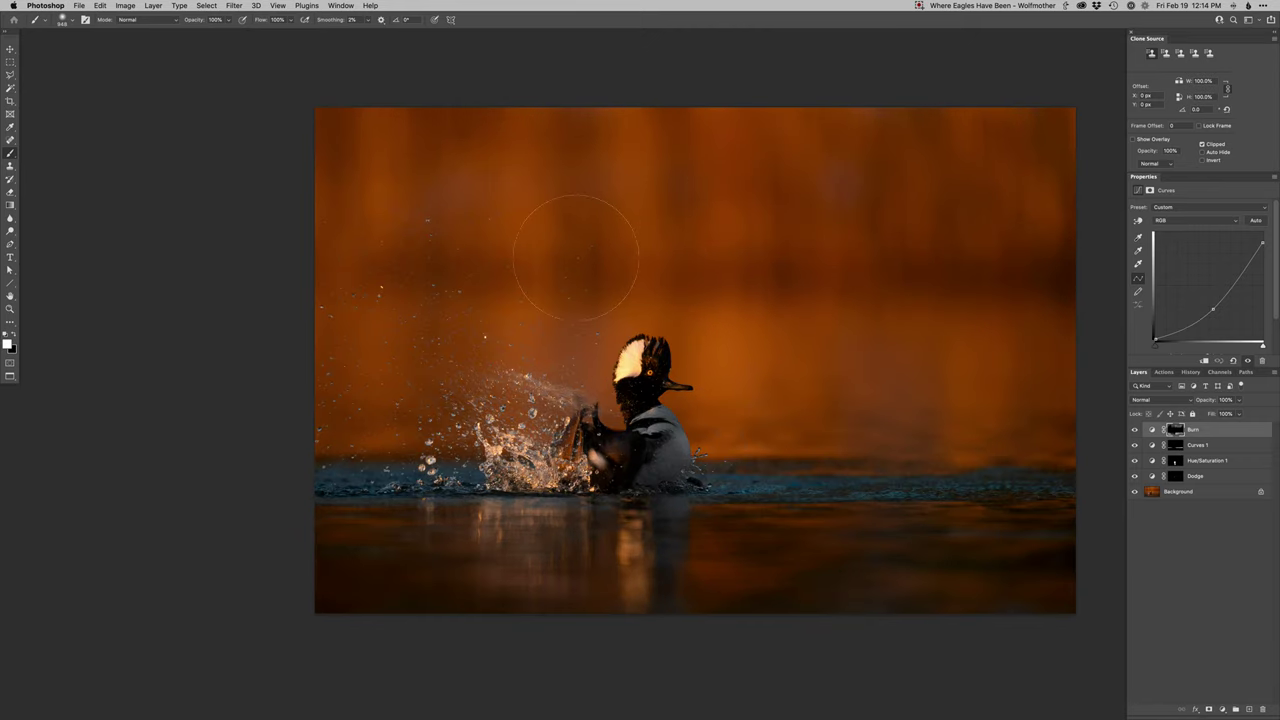
# Step: Add a Dodge curves layer and select the gray-blue water droplets with Color Range at fuzziness 117
pyautogui.moveTo(609, 405); pyautogui.dragTo(553, 405)
pyautogui.press('F2')
pyautogui.keyDown('super'); pyautogui.click(474, 394); pyautogui.keyUp('super')
pyautogui.keyDown('super'); pyautogui.click(474, 394); pyautogui.keyUp('super')
pyautogui.moveTo(402, 362); pyautogui.dragTo(516, 357)
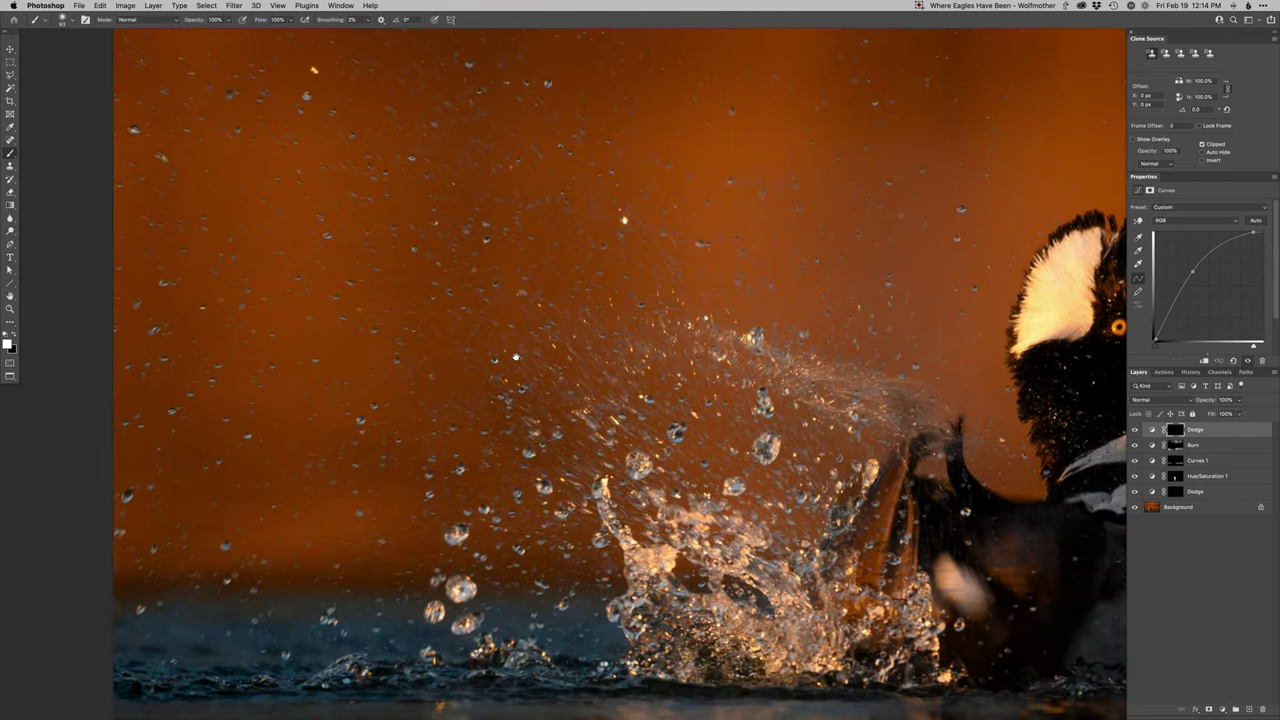
pyautogui.press('F3')
pyautogui.click(360, 422)
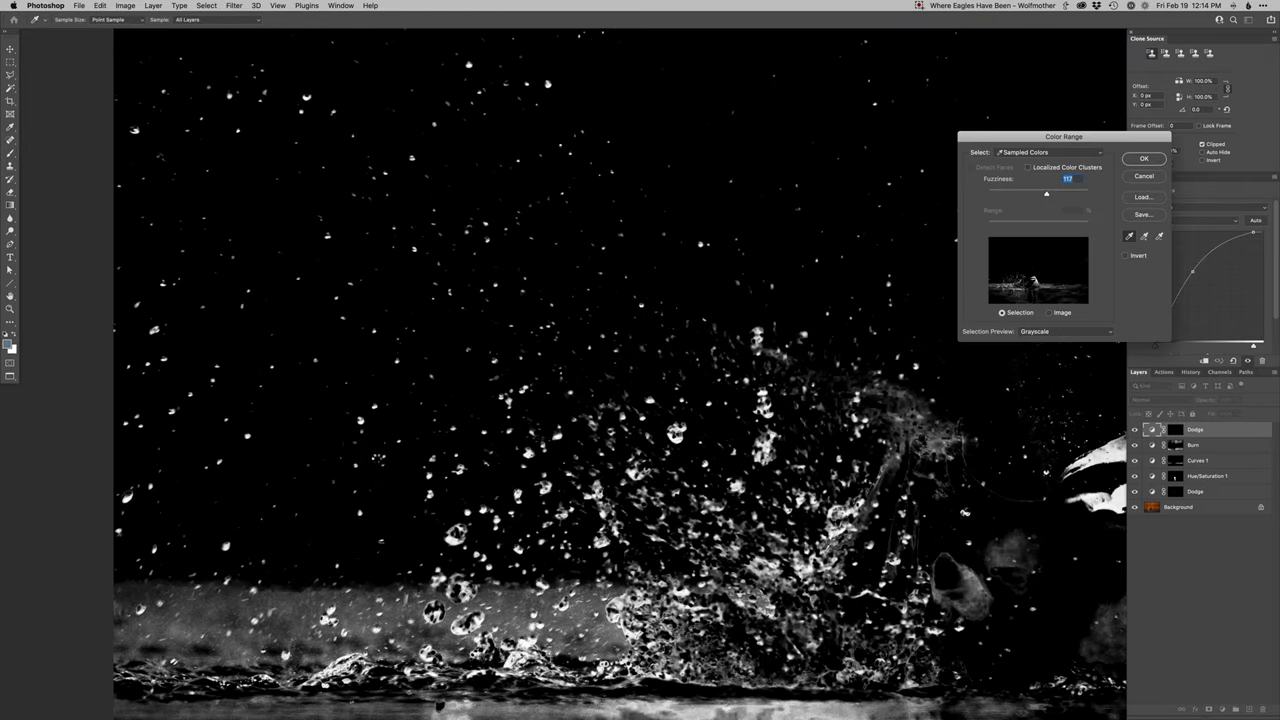
pyautogui.press('Return')
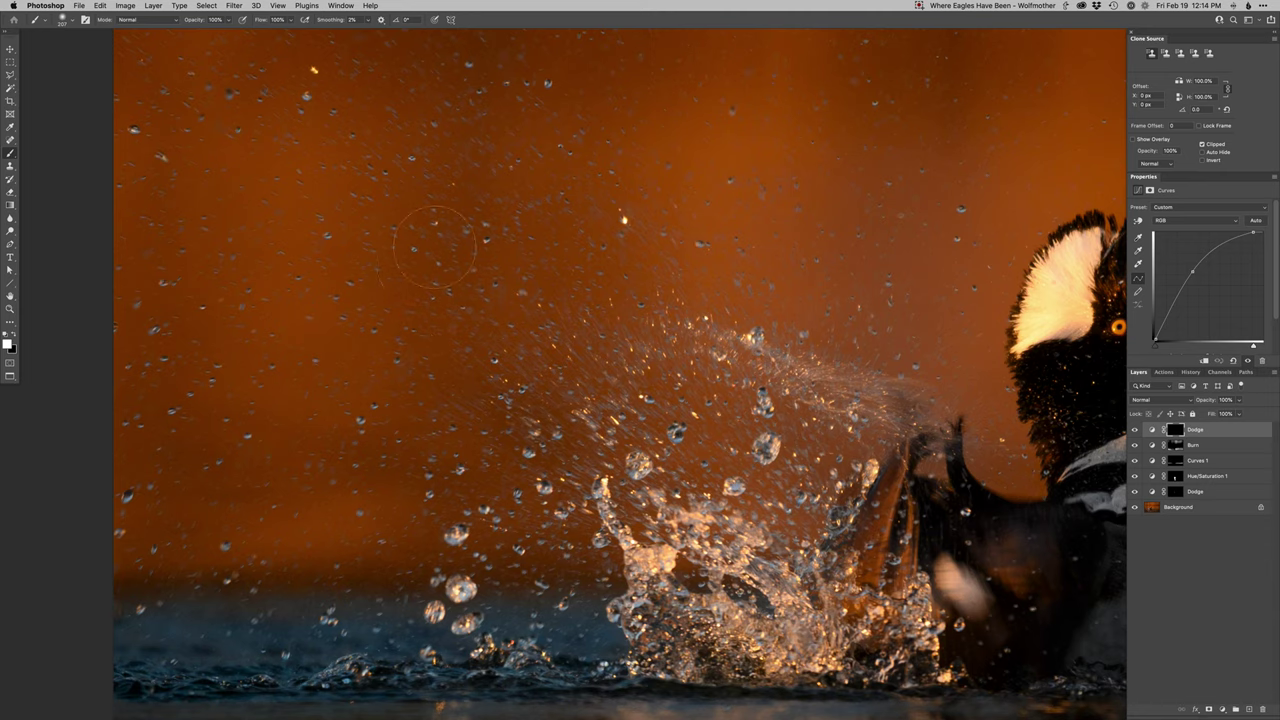
# Step: Paint white on the new Dodge layer's mask within the hidden selection to brighten the droplets around the splash
pyautogui.keyDown('alt'); pyautogui.click(508, 289); pyautogui.keyUp('alt')
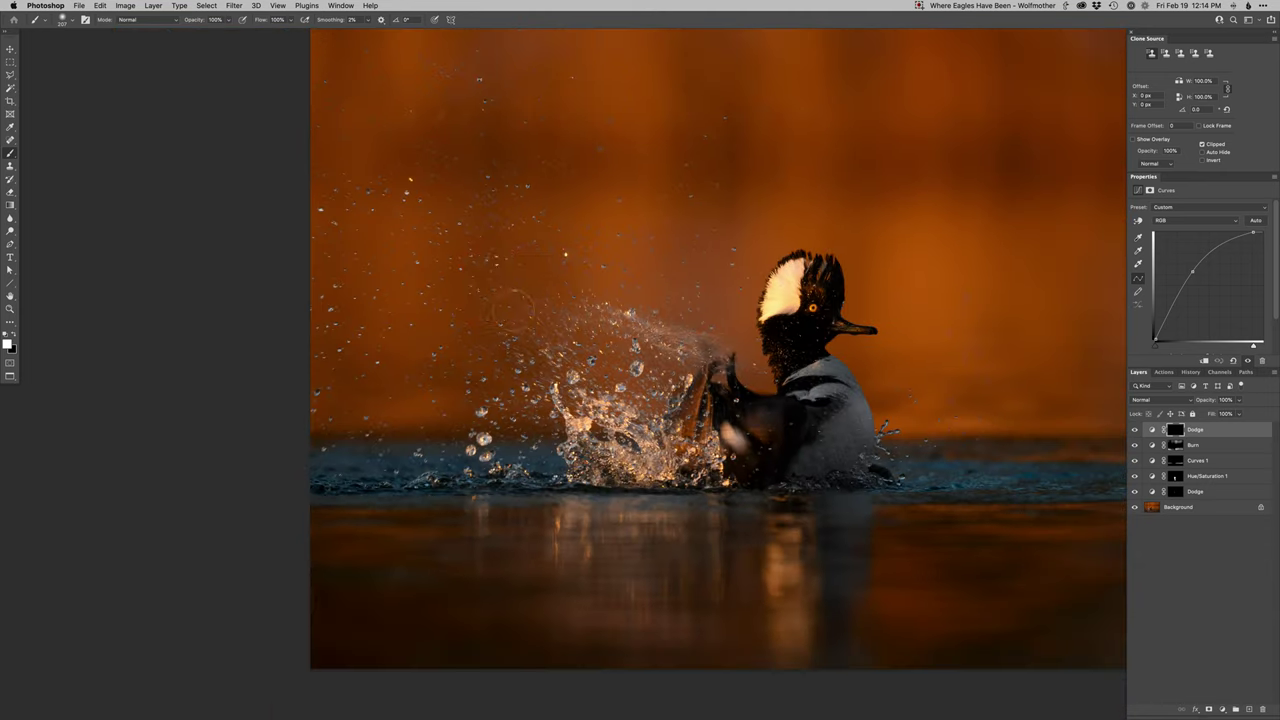
pyautogui.moveTo(511, 286); pyautogui.dragTo(522, 286)
pyautogui.scroll(4, 560, 300)
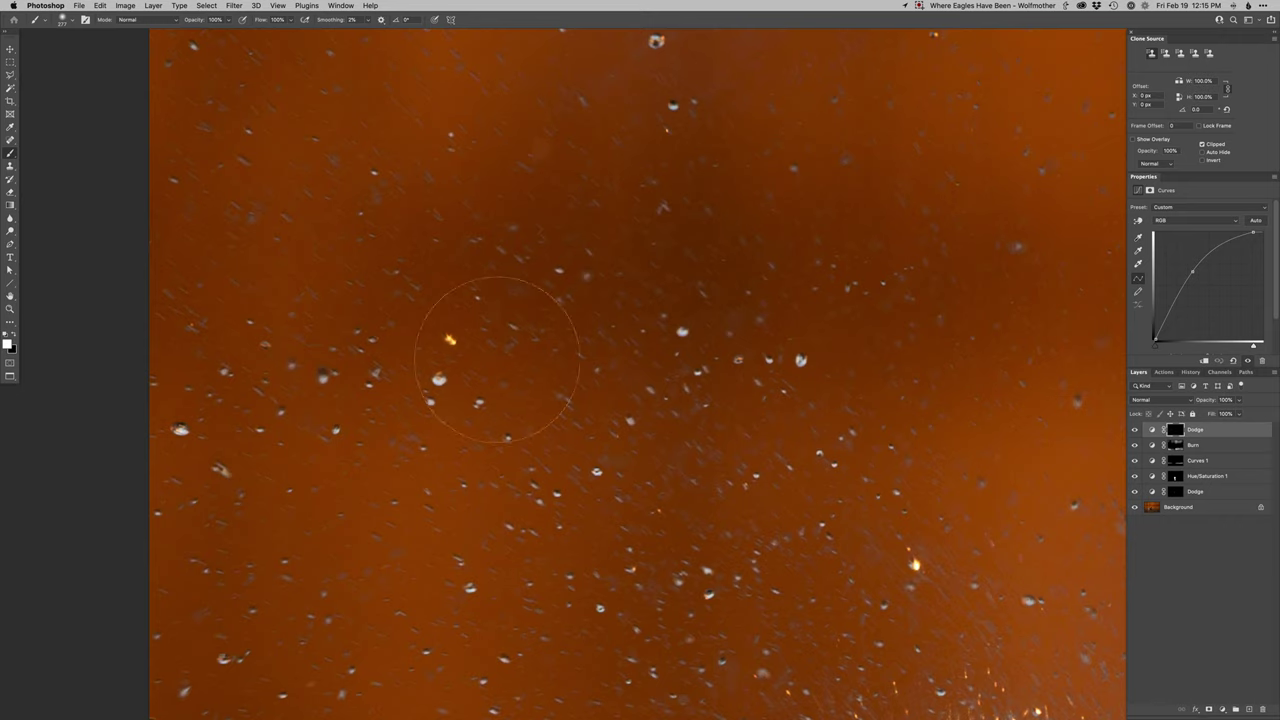
pyautogui.scroll(1, 491, 350)
pyautogui.scroll(1, 491, 350)
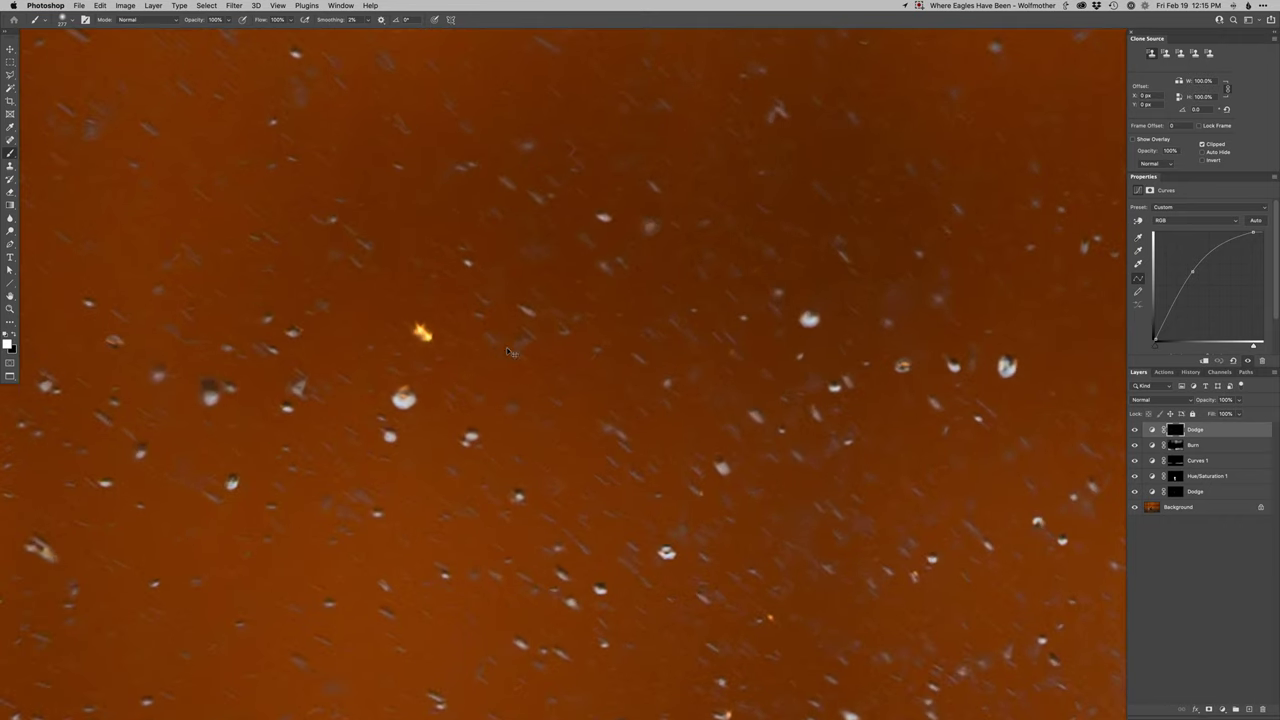
pyautogui.press('super+j')
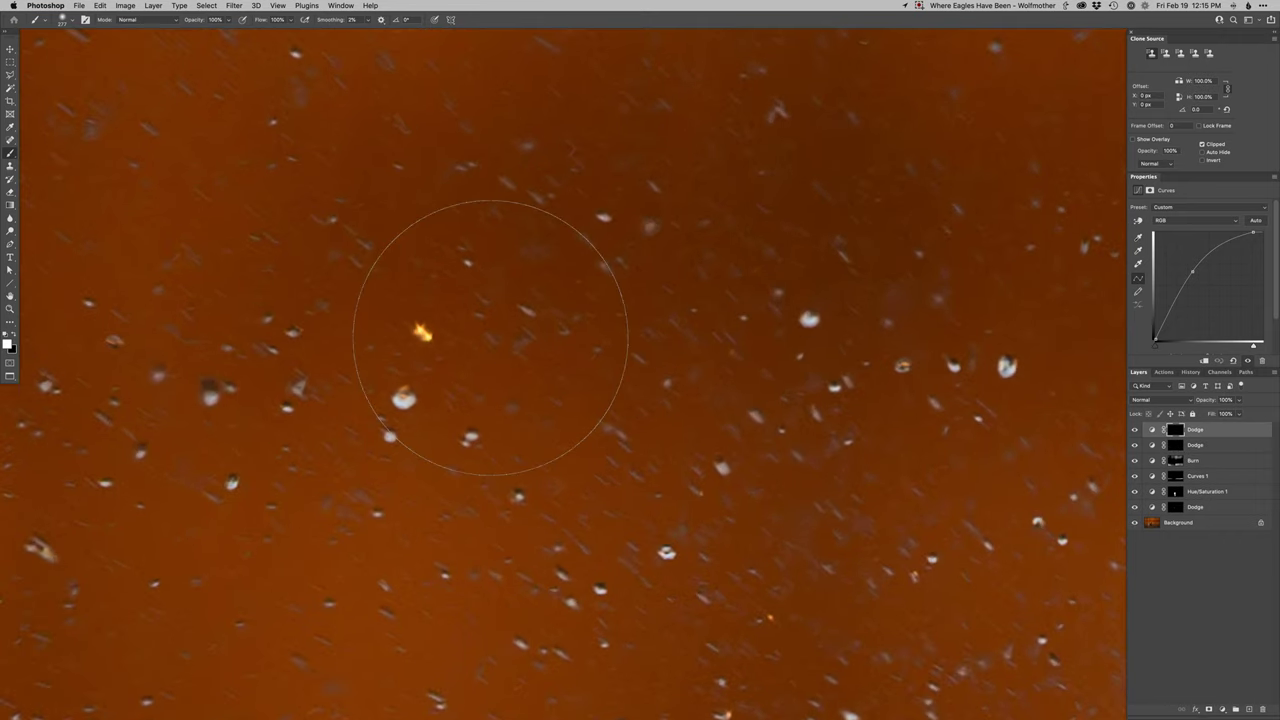
pyautogui.press('Delete')
pyautogui.press('Delete')
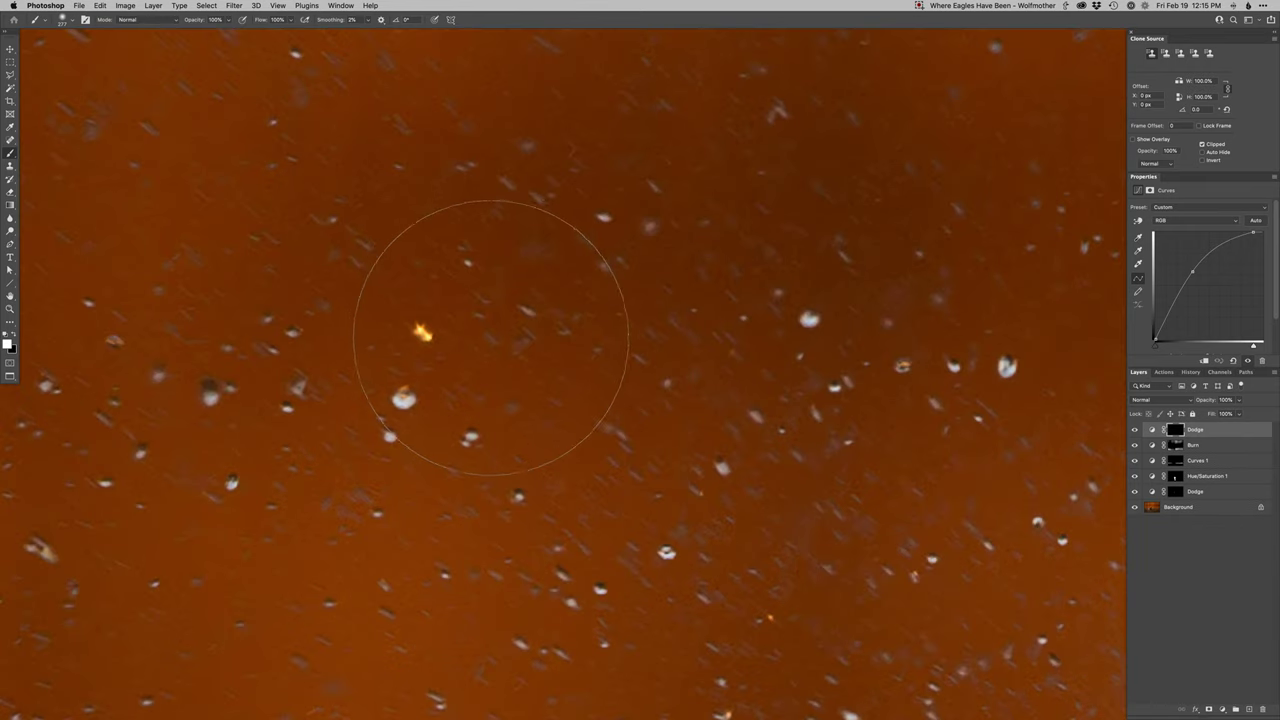
# Step: Select the fainter motion-blurred droplets with Color Range, sampling one of them at fuzziness 55, and hide the selection edges
pyautogui.press('super+shift+c')
pyautogui.click(479, 315)
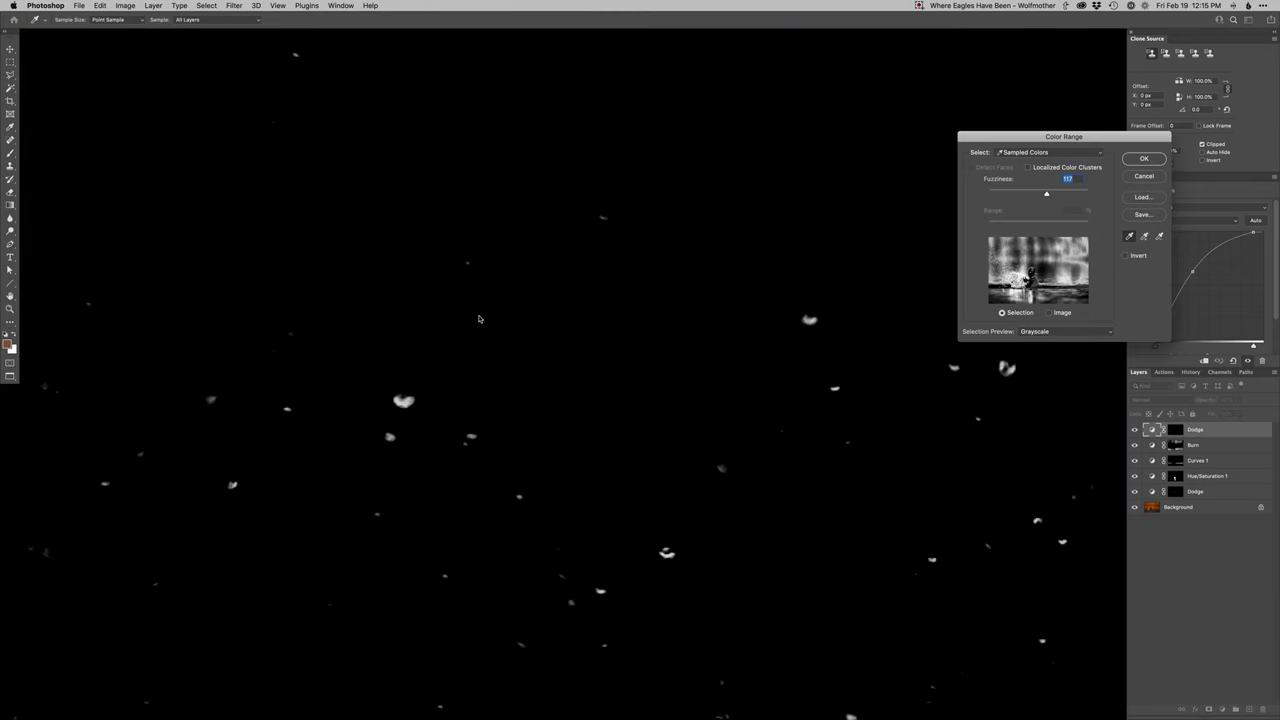
pyautogui.click(479, 317)
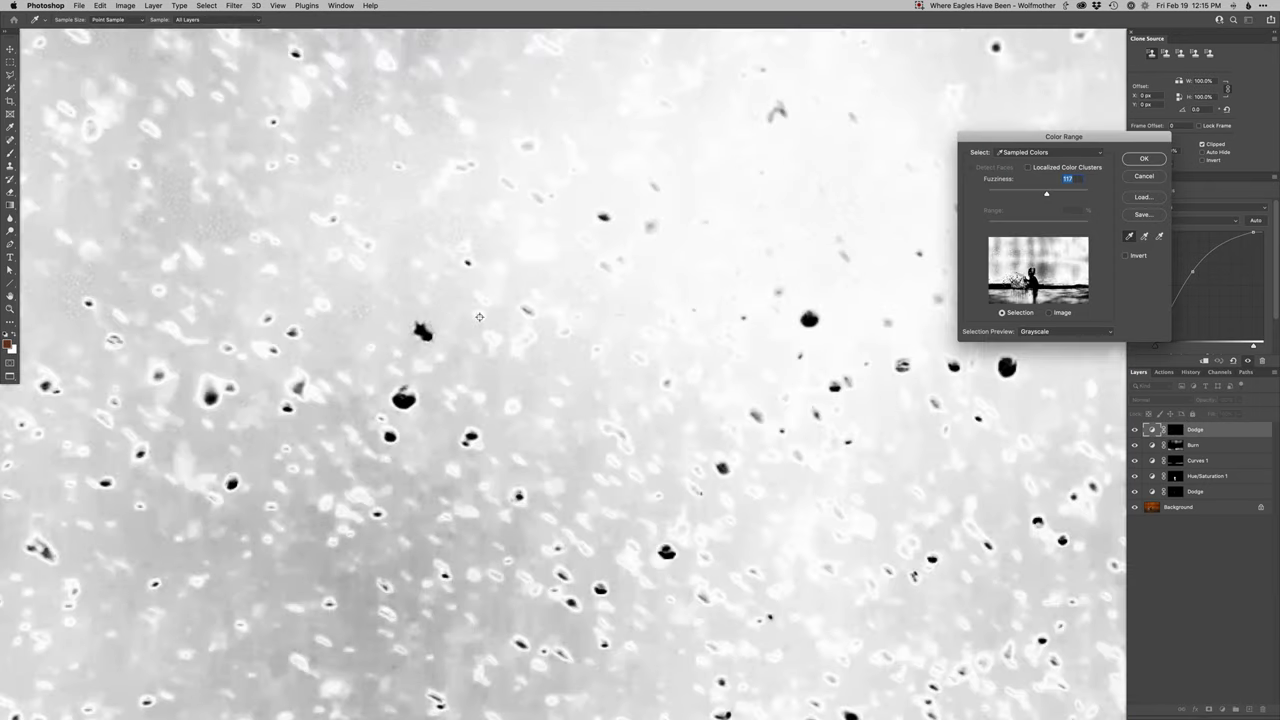
pyautogui.click(479, 316)
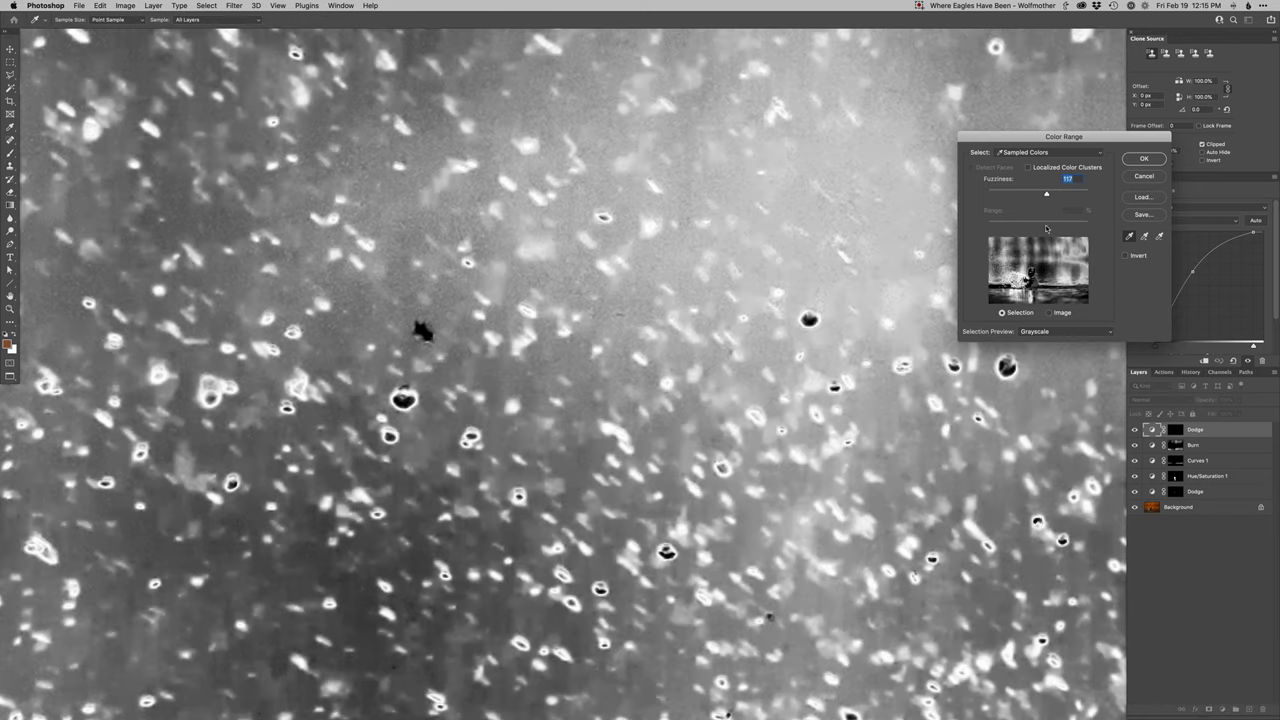
pyautogui.click(423, 333)
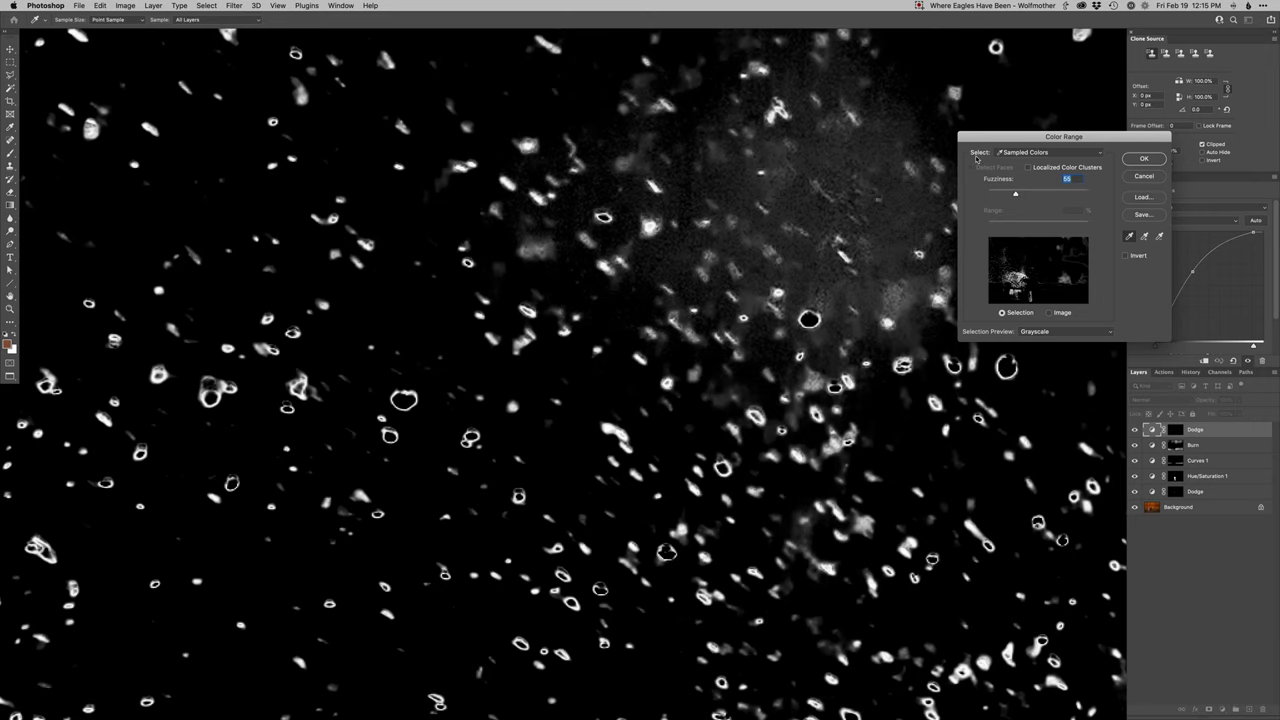
pyautogui.press('Return')
pyautogui.press('super+h')
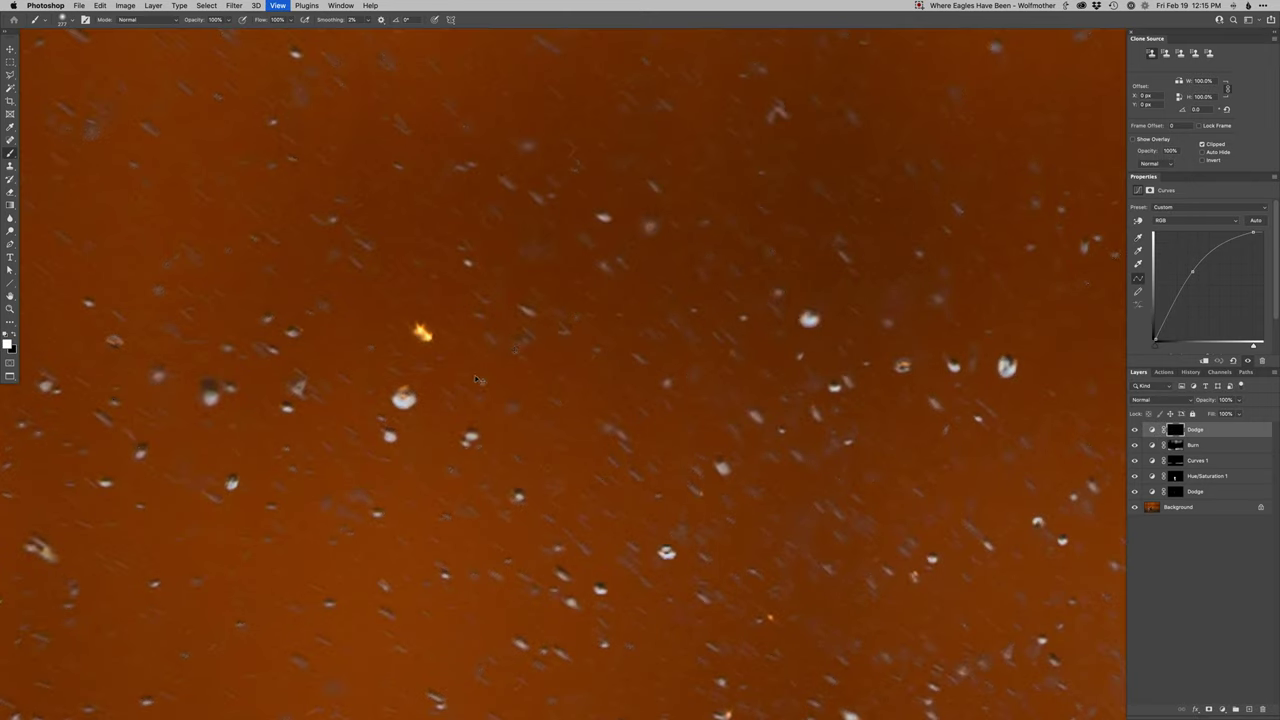
# Step: Undo the first large-brush stroke and paint the Dodge mask in white with a smaller brush over the faint droplets high above the splash
pyautogui.moveTo(465, 262)
pyautogui.mouseDown()
pyautogui.moveTo(418, 318)
pyautogui.moveTo(335, 344)
pyautogui.moveTo(318, 273)
pyautogui.moveTo(331, 255)
pyautogui.moveTo(287, 334)
pyautogui.moveTo(222, 248)
pyautogui.mouseUp()
pyautogui.press('super+z')
pyautogui.scroll(-2, 348, 364)
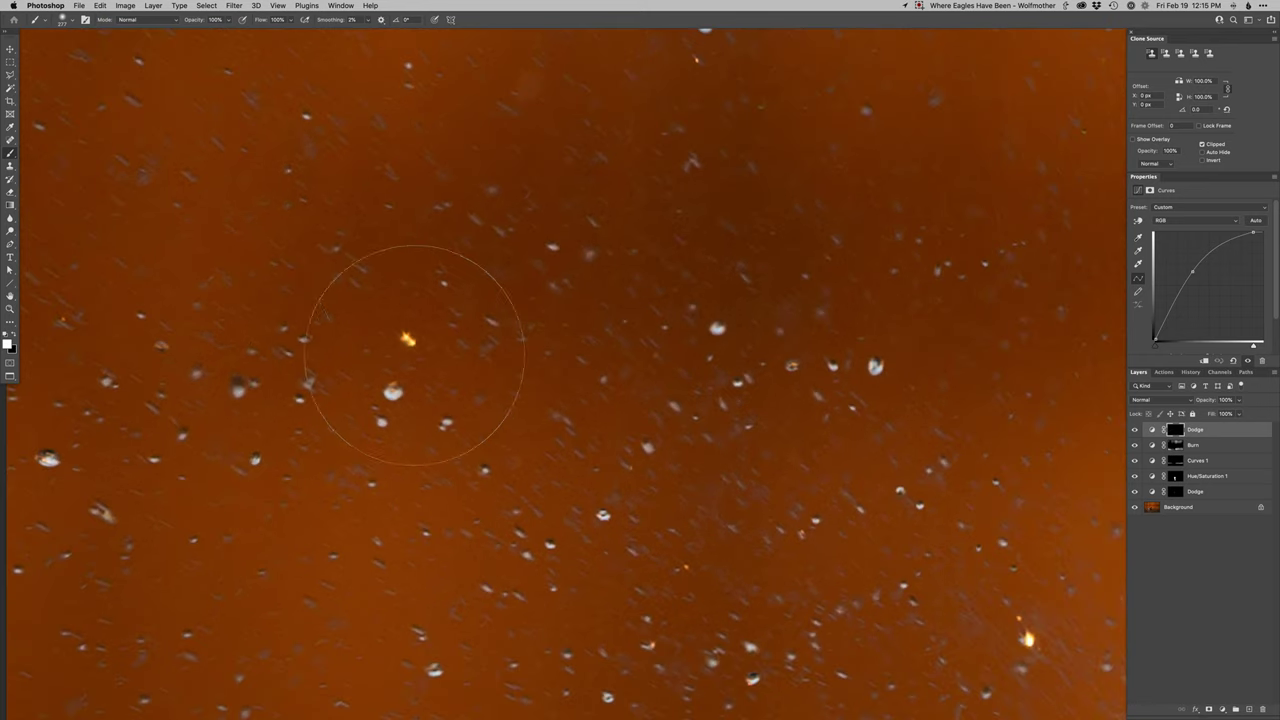
pyautogui.moveTo(343, 344); pyautogui.dragTo(268, 338)
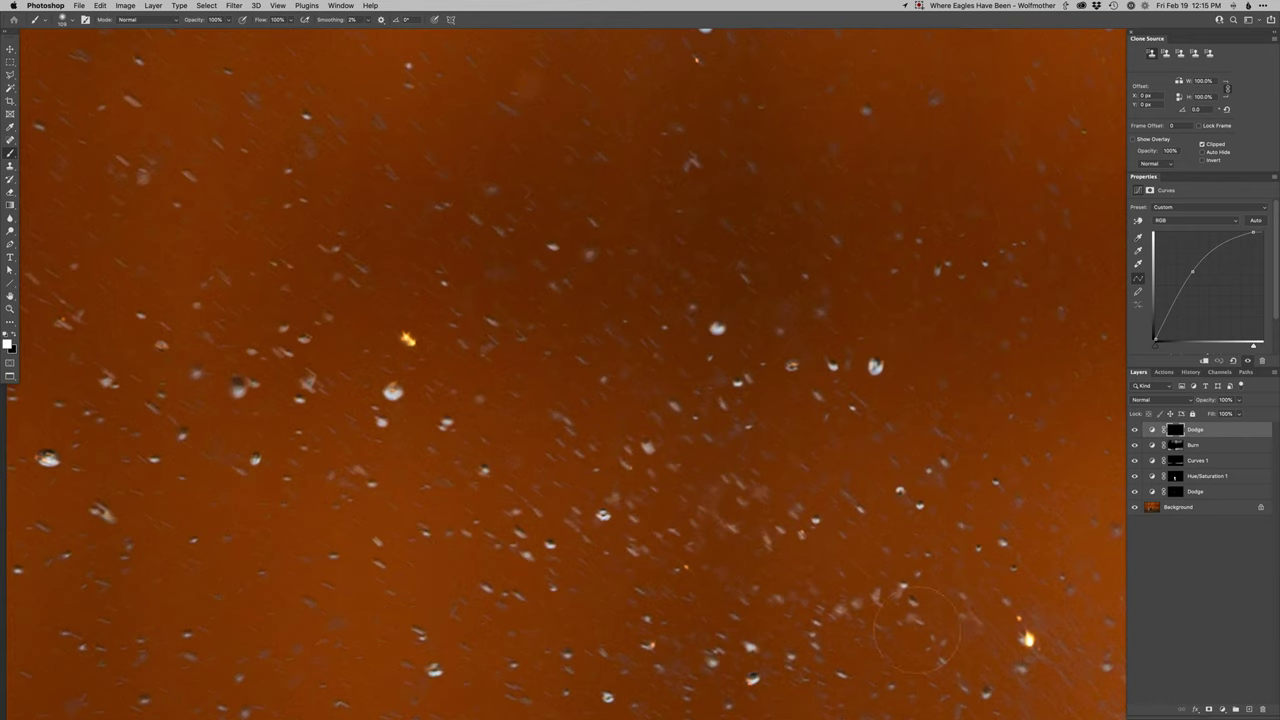
pyautogui.moveTo(717, 557); pyautogui.dragTo(707, 335)
pyautogui.scroll(-1, 690, 355)
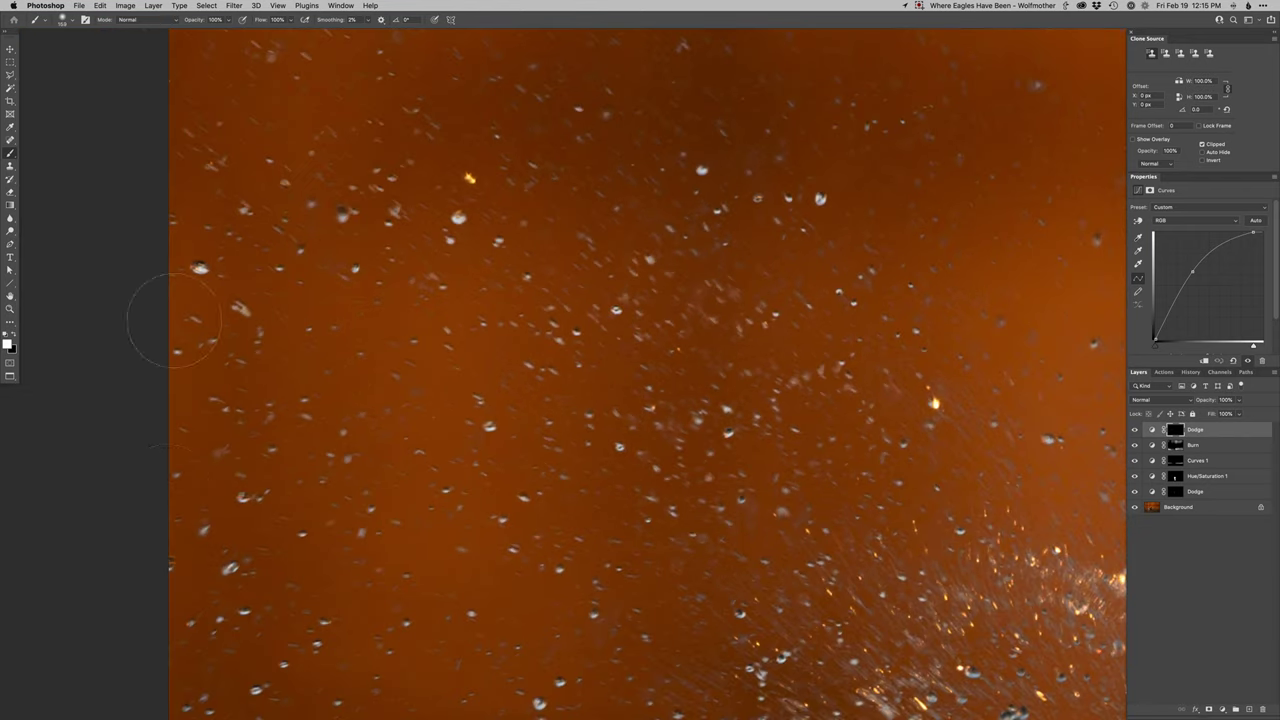
# Step: Continue painting the Dodge mask in white over the droplets around the splash and the spray in the background toward the duck's head
pyautogui.moveTo(520, 485); pyautogui.dragTo(460, 319)
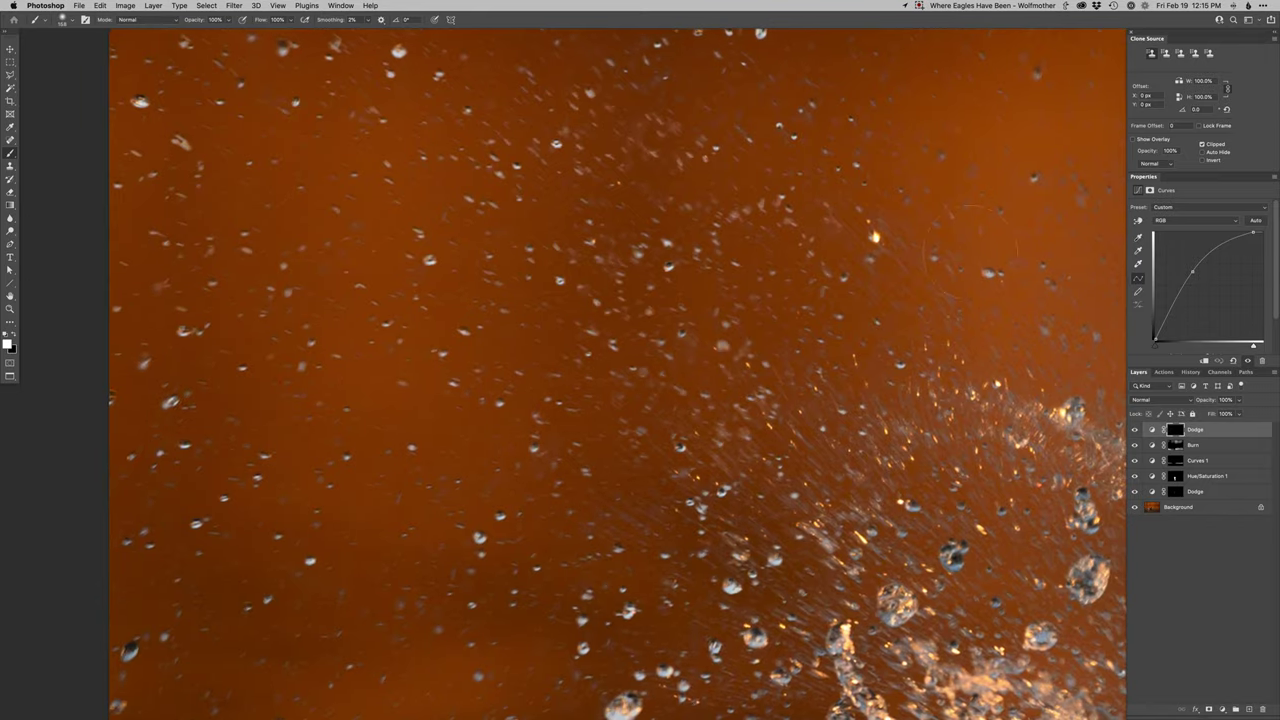
pyautogui.keyDown('alt'); pyautogui.click(489, 435); pyautogui.keyUp('alt')
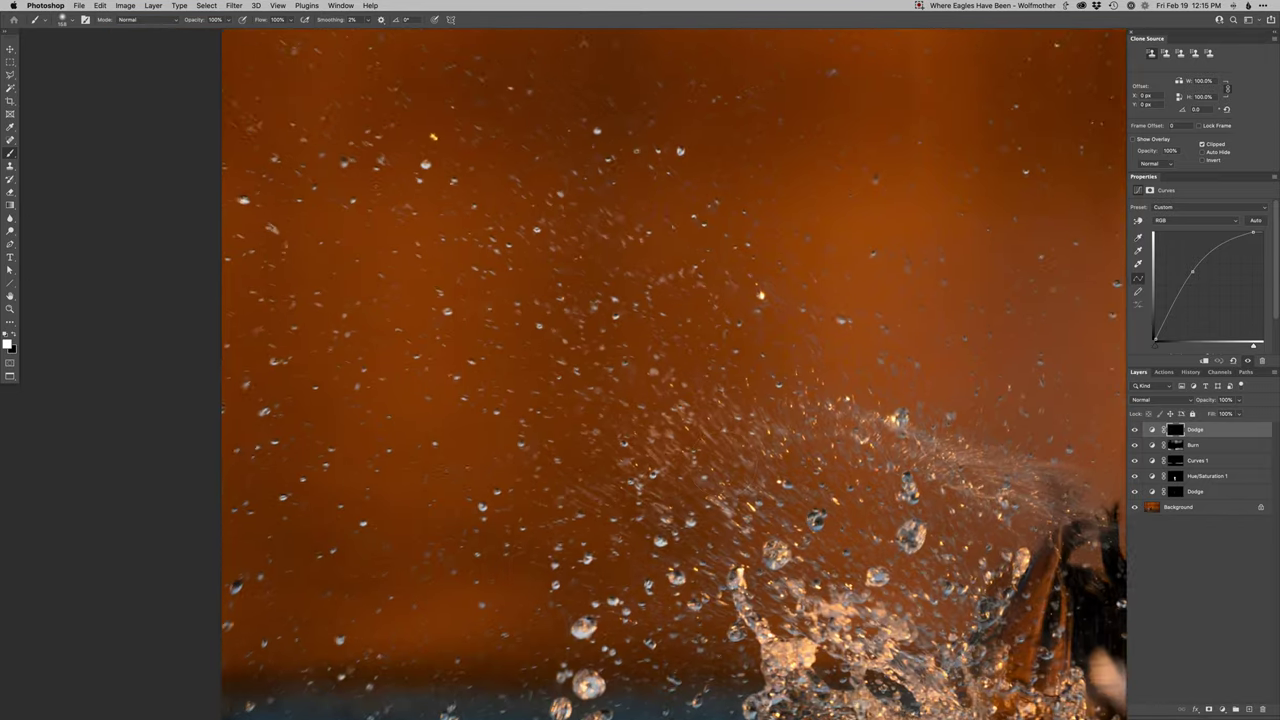
pyautogui.moveTo(743, 474); pyautogui.dragTo(805, 470)
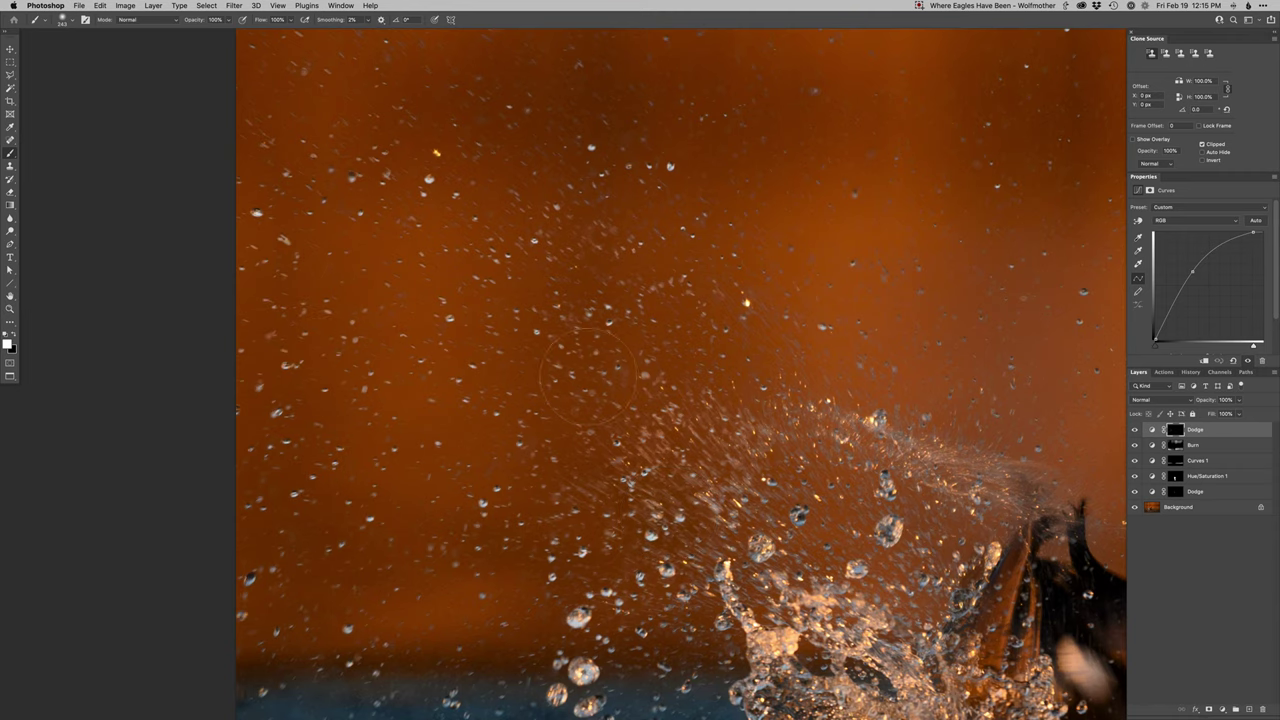
pyautogui.hscroll(5, 781, 391)
pyautogui.scroll(2, 781, 391)
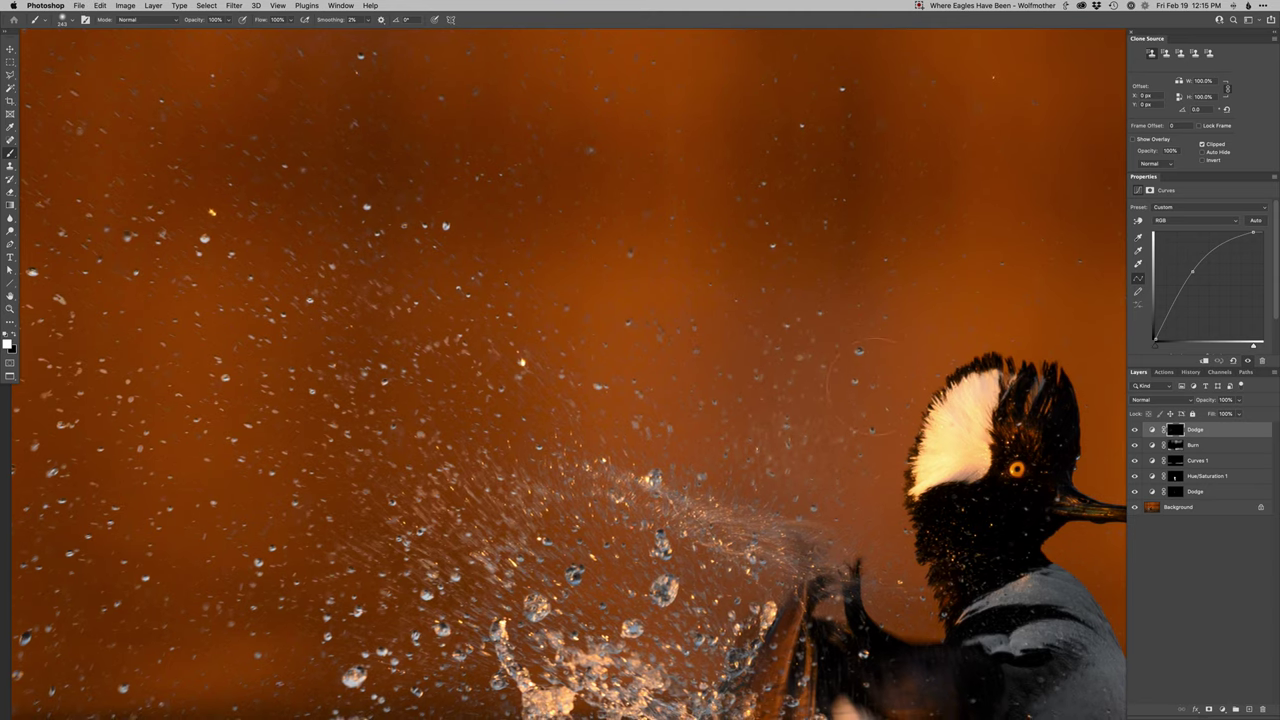
pyautogui.moveTo(800, 281); pyautogui.dragTo(751, 366)
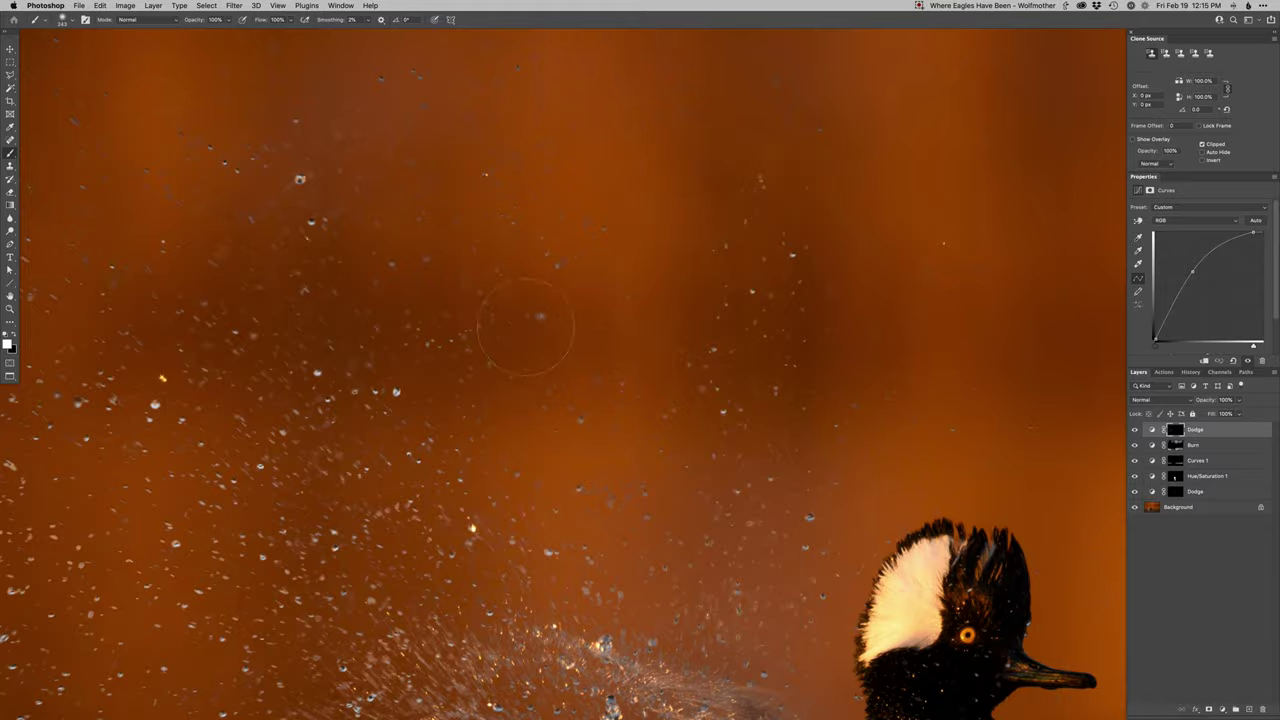
# Step: Paint the Dodge mask in white over the droplets in the photo's upper-left corner and along its left edge, then review the whole splash
pyautogui.scroll(3, 525, 325)
pyautogui.hscroll(-3, 525, 325)
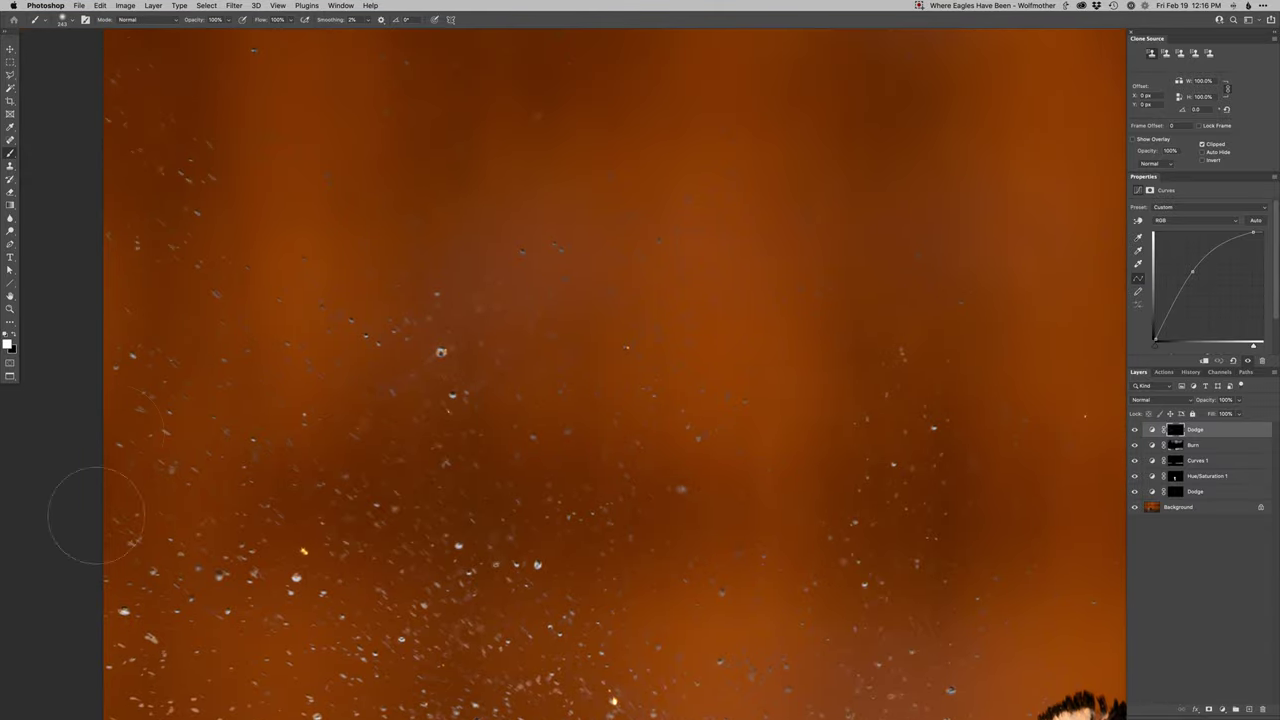
pyautogui.scroll(1, 280, 328)
pyautogui.hscroll(-1, 280, 328)
pyautogui.scroll(4, 280, 328)
pyautogui.hscroll(-2, 280, 328)
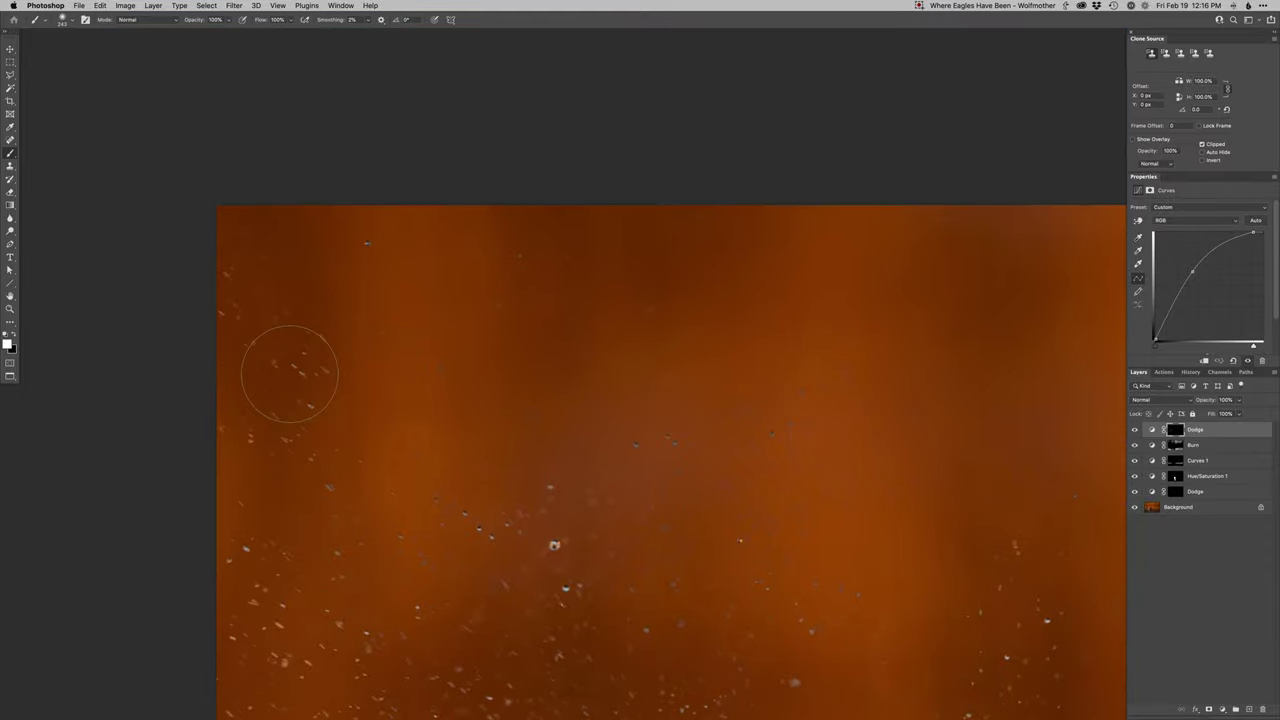
pyautogui.moveTo(303, 309); pyautogui.dragTo(279, 309)
pyautogui.press('x')
pyautogui.press('super+minus')
pyautogui.moveTo(640, 494)
pyautogui.mouseDown()
pyautogui.moveTo(656, 498)
pyautogui.moveTo(611, 334)
pyautogui.mouseUp()
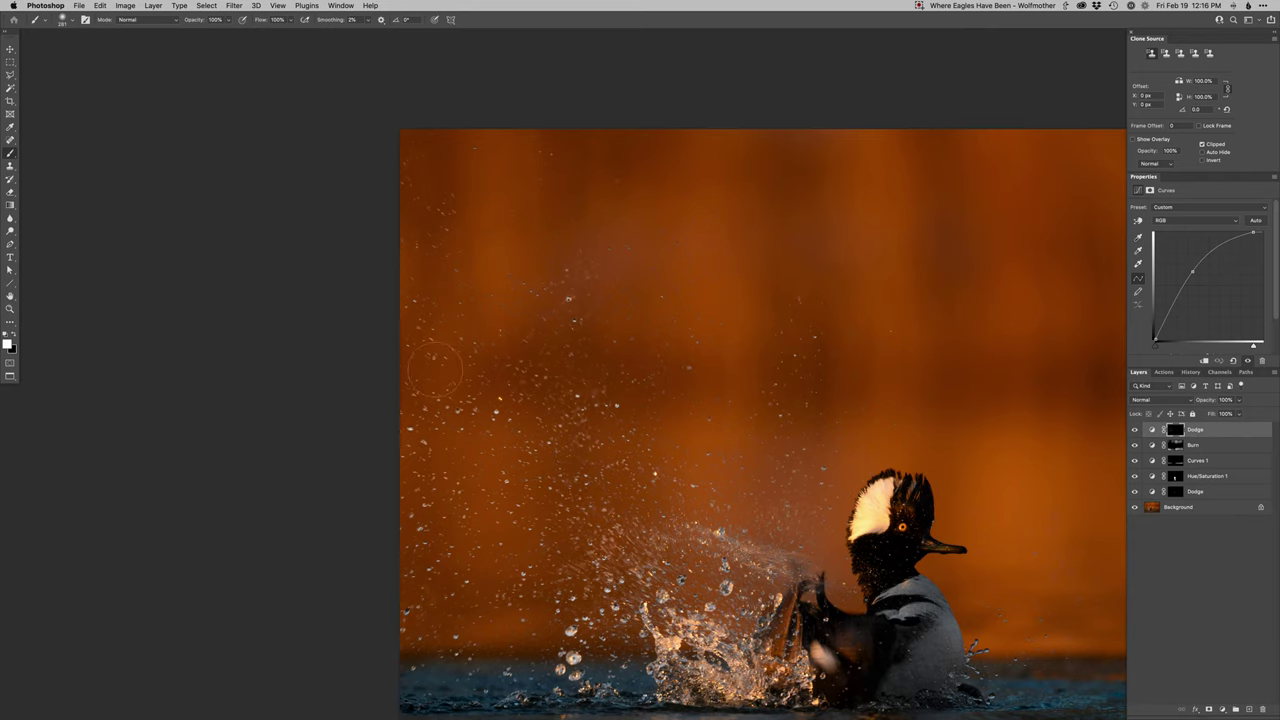
pyautogui.scroll(-3, 590, 480)
pyautogui.hscroll(2, 590, 480)
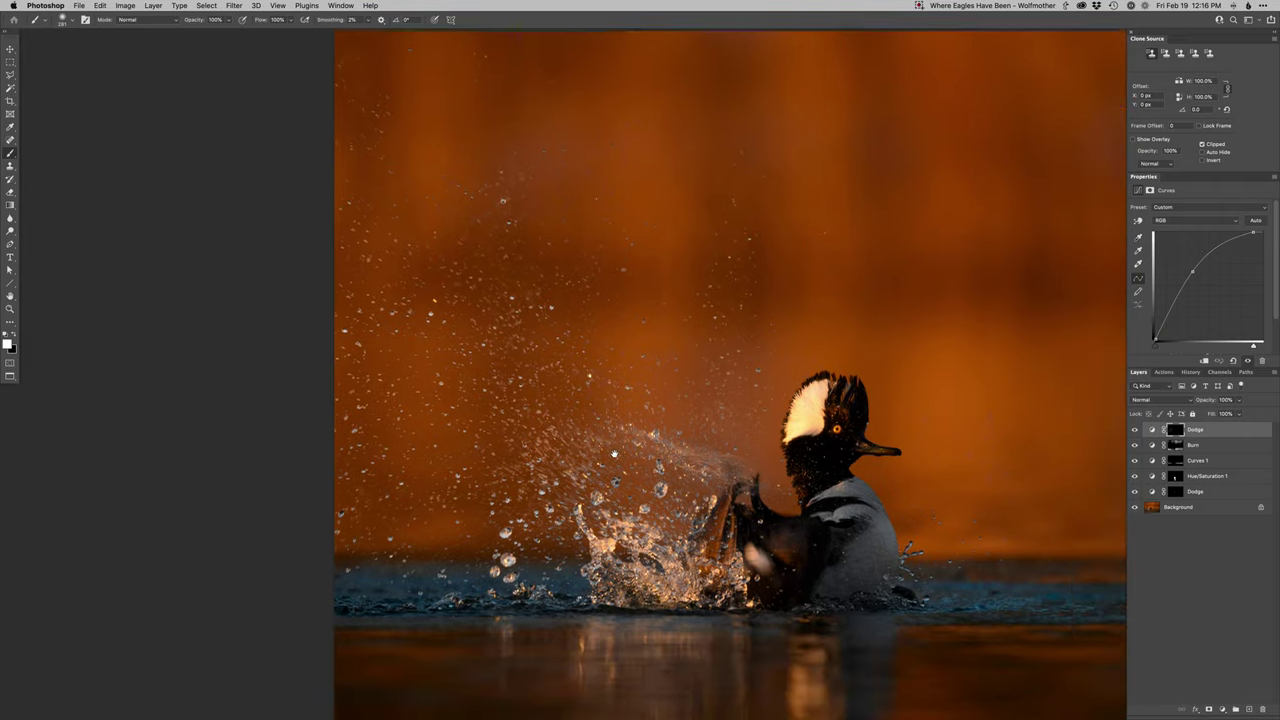
# Step: Select the golden spray behind the duck with Color Range, sampling one of its warm highlights at fuzziness 97
pyautogui.scroll(5, 714, 467)
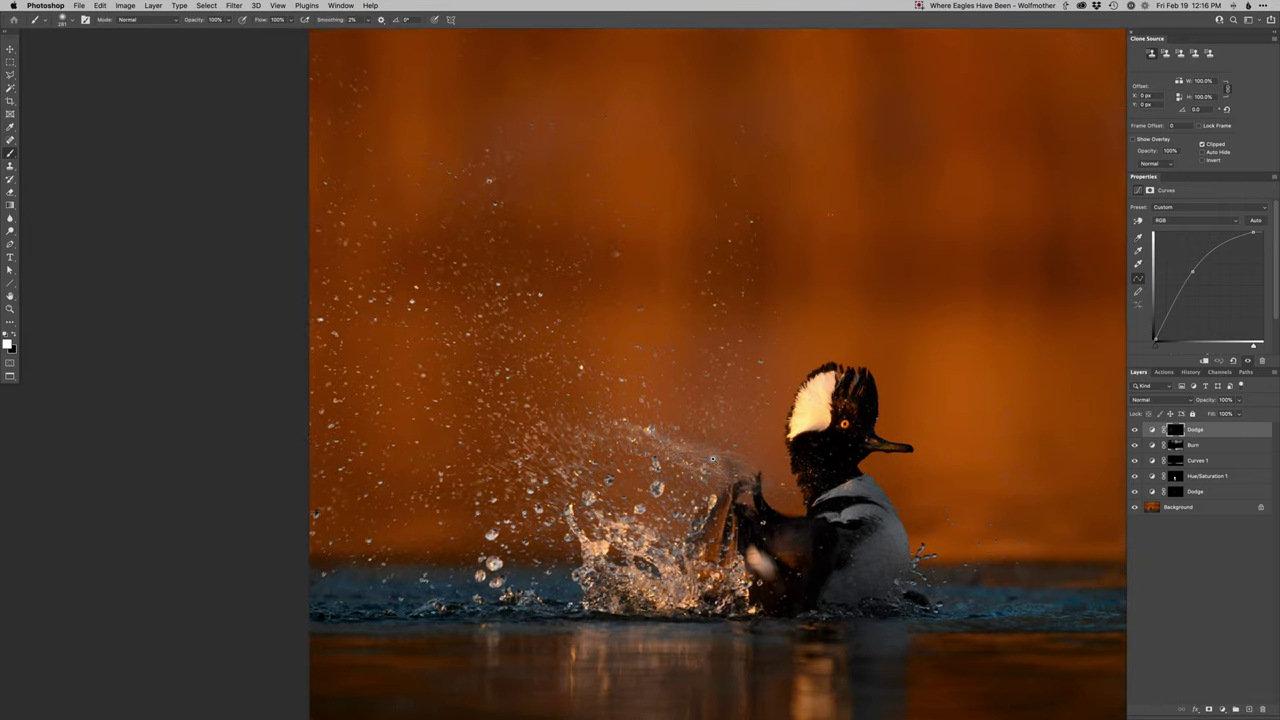
pyautogui.press('super+alt+shift+c')
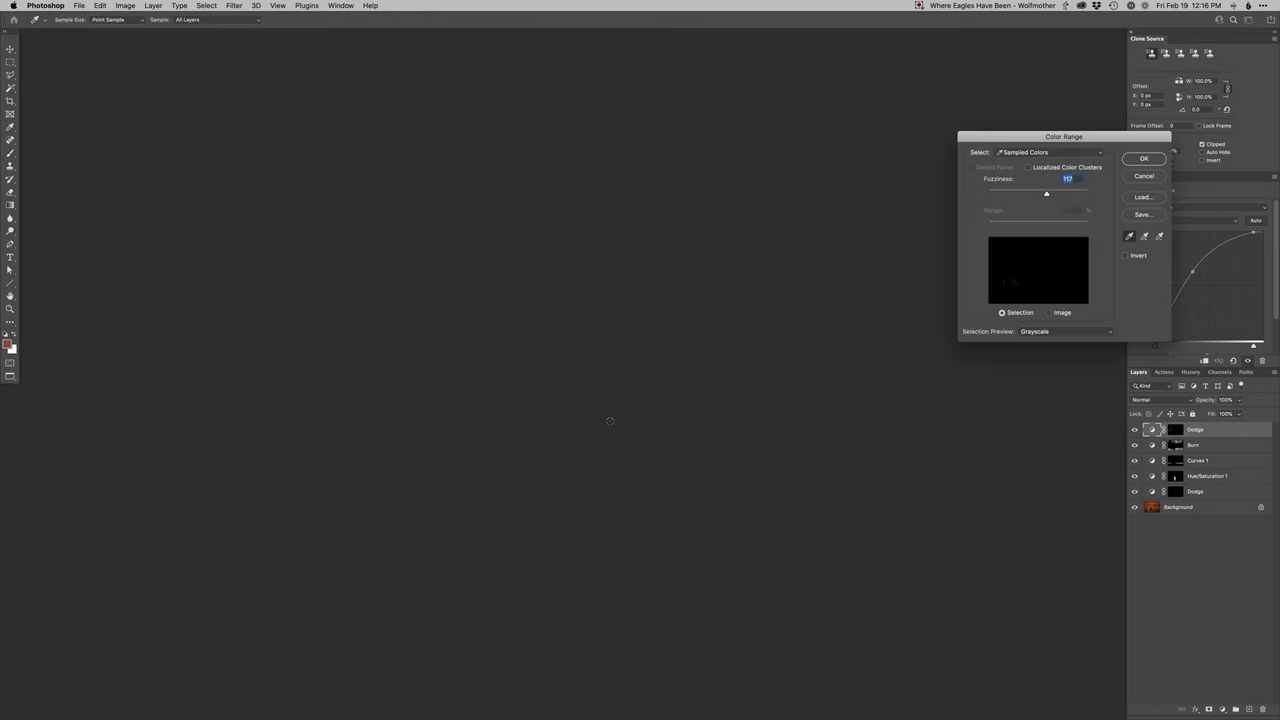
pyautogui.click(611, 425)
pyautogui.click(621, 432)
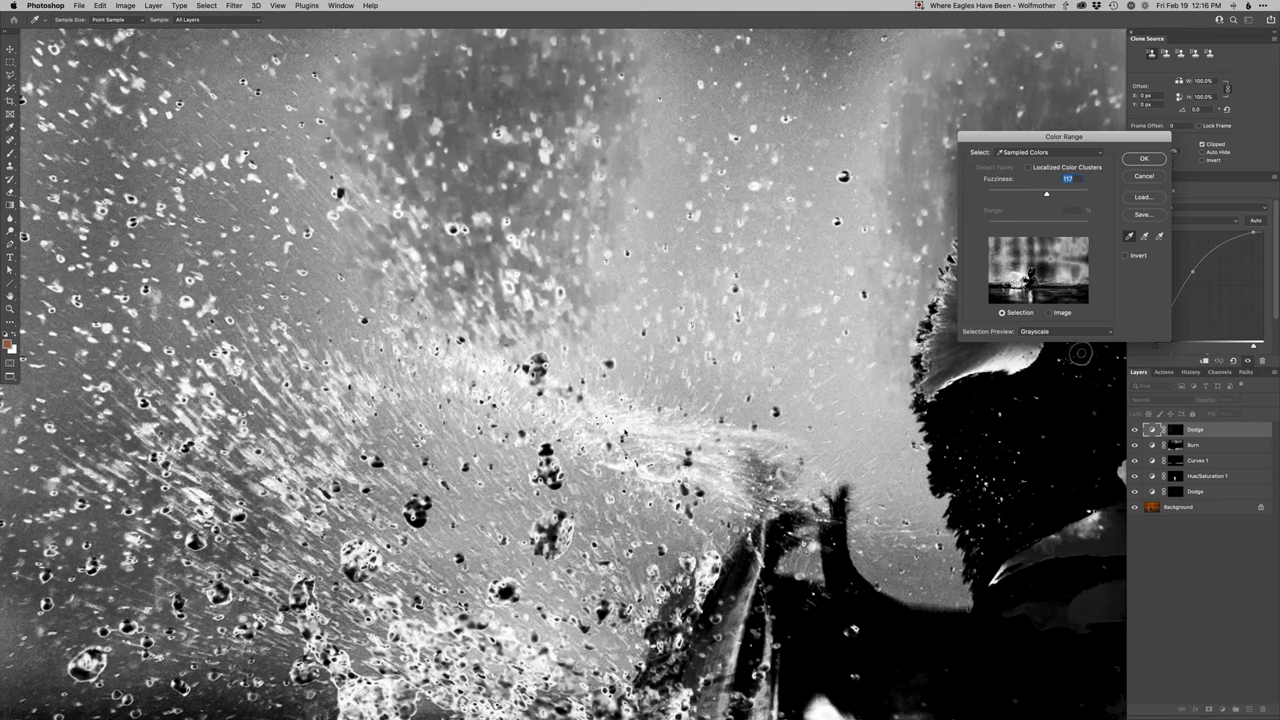
pyautogui.click(614, 421)
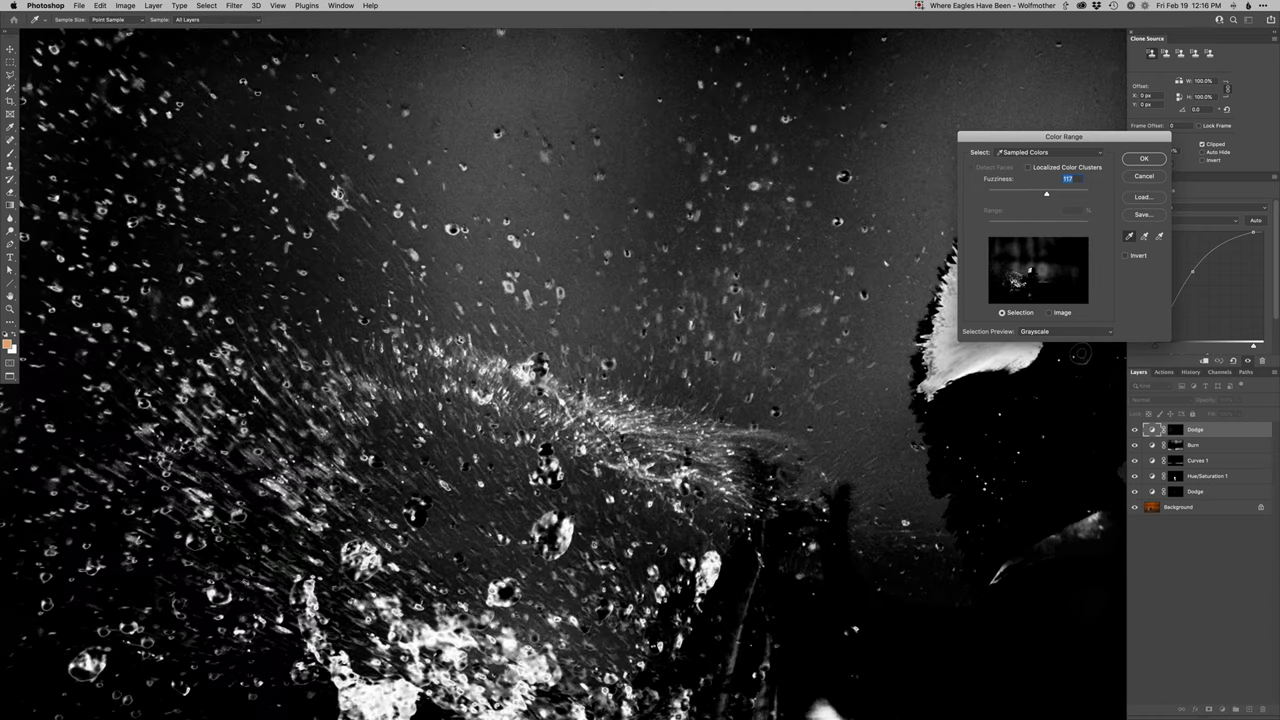
pyautogui.moveTo(1038, 193); pyautogui.dragTo(1031, 194)
pyautogui.click(1036, 194)
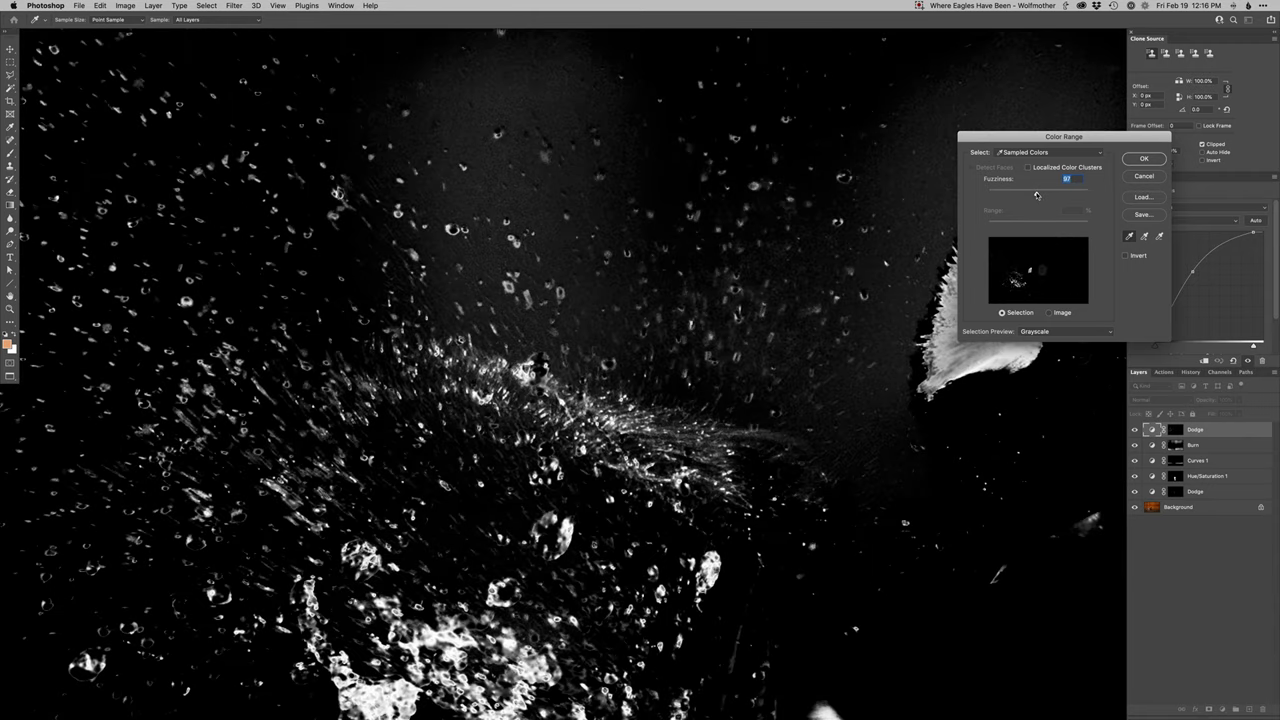
pyautogui.press('Return')
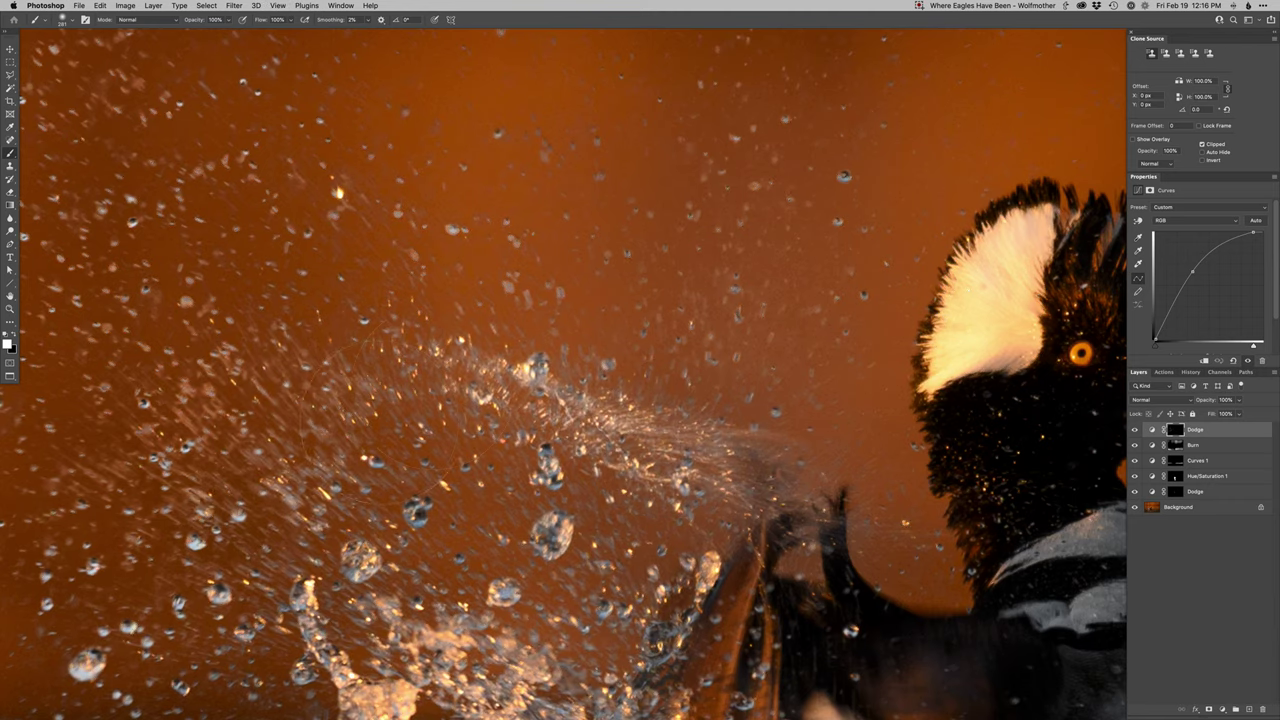
# Step: Paint the Dodge mask in white over the selected golden splash and spray behind the duck, undoing the last stroke
pyautogui.moveTo(440, 668); pyautogui.dragTo(482, 652)
pyautogui.moveTo(482, 652); pyautogui.dragTo(586, 447)
pyautogui.press('super+z')
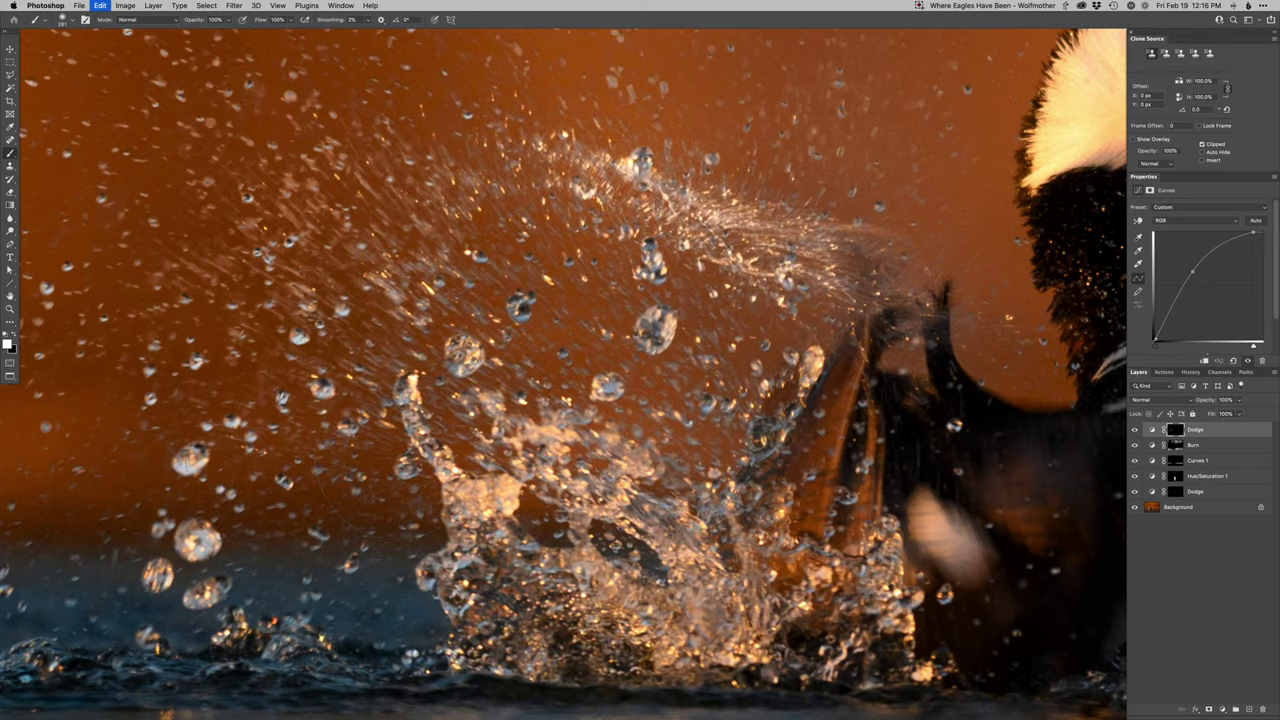
pyautogui.scroll(-3, 898, 453)
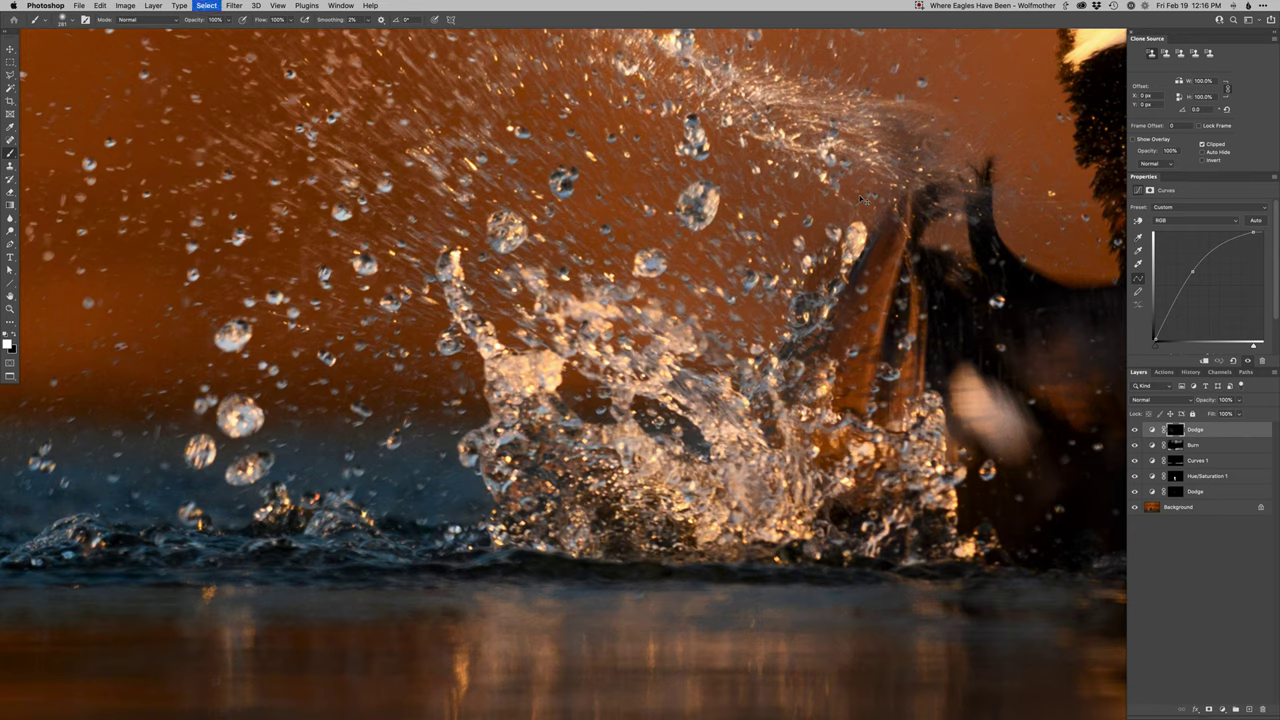
# Step: Compare the whole photo with the uppermost Dodge layer hidden and shown several times
pyautogui.press('super+0')
pyautogui.press('super+minus')
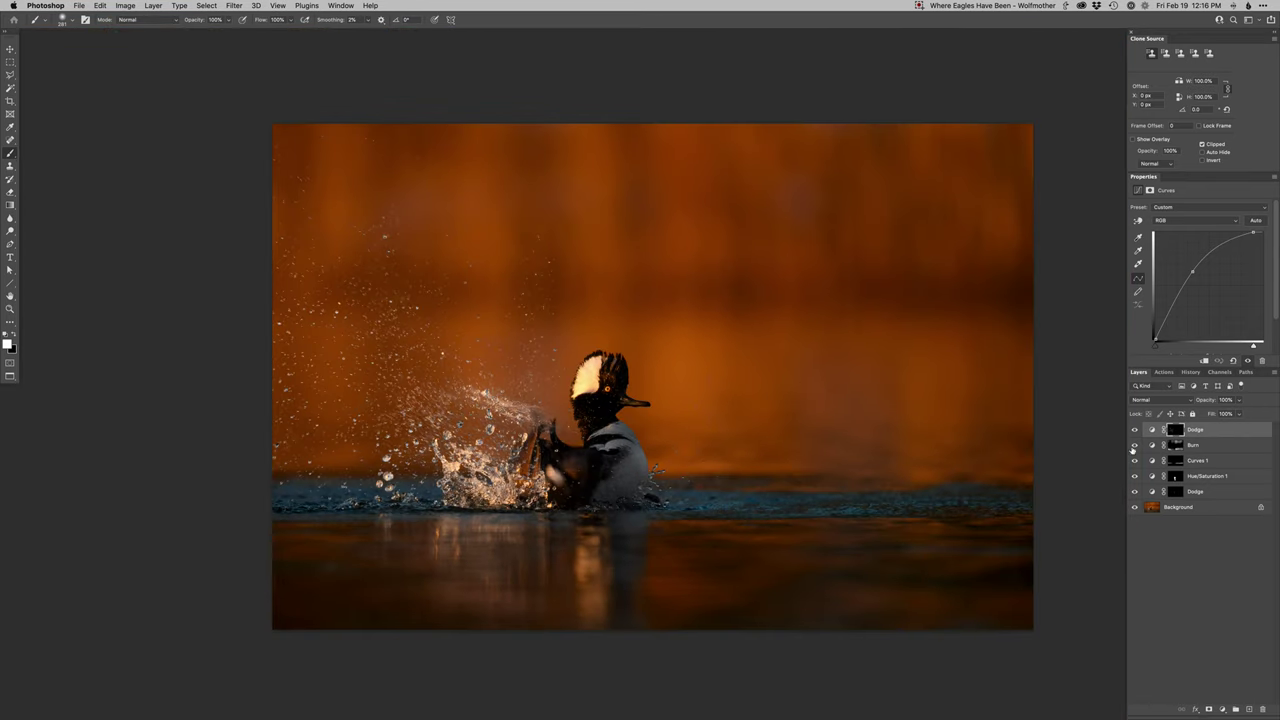
pyautogui.click(1134, 431)
pyautogui.click(1134, 431)
pyautogui.click(1133, 431)
pyautogui.click(1134, 431)
pyautogui.click(1134, 431)
pyautogui.click(1134, 431)
pyautogui.click(1134, 431)
pyautogui.click(1134, 431)
# Step: Compare the Background layer alone with the photo including all adjustment layers
pyautogui.keyDown('super'); pyautogui.click(555, 369); pyautogui.keyUp('super')
pyautogui.moveTo(675, 434); pyautogui.dragTo(581, 411)
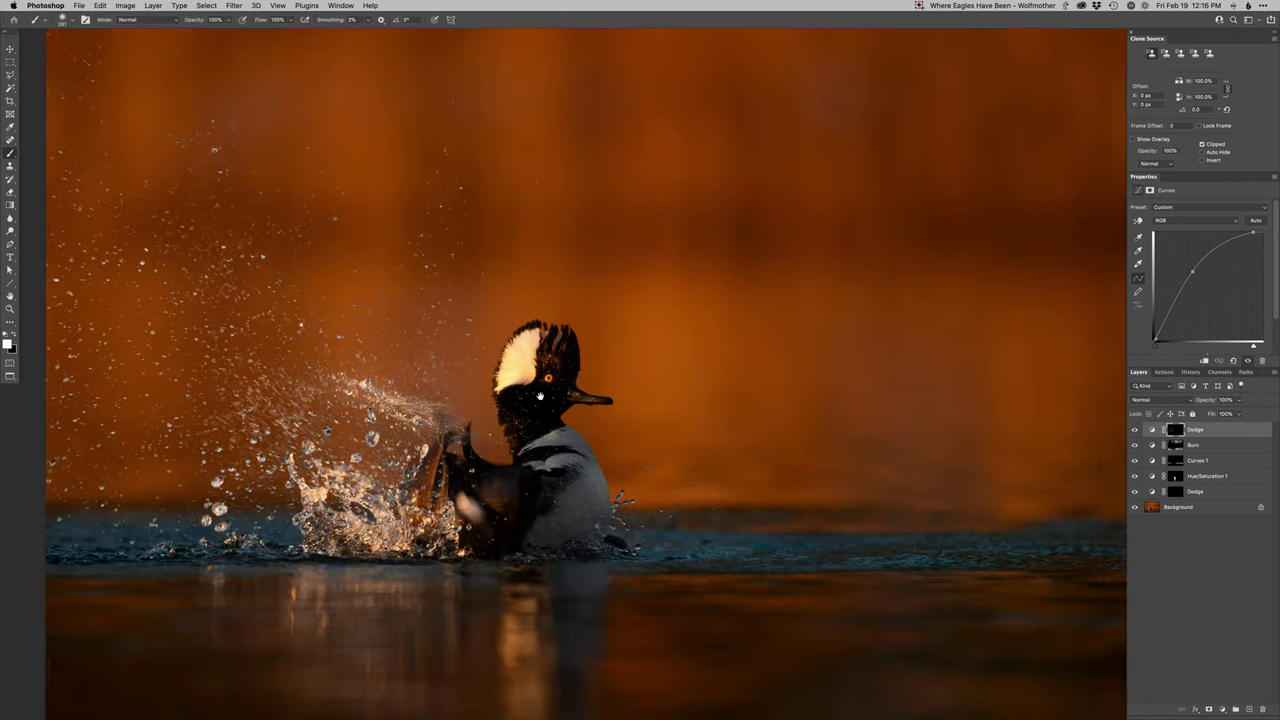
pyautogui.keyDown('alt'); pyautogui.click(579, 410); pyautogui.keyUp('alt')
pyautogui.hscroll(2, 578, 409)
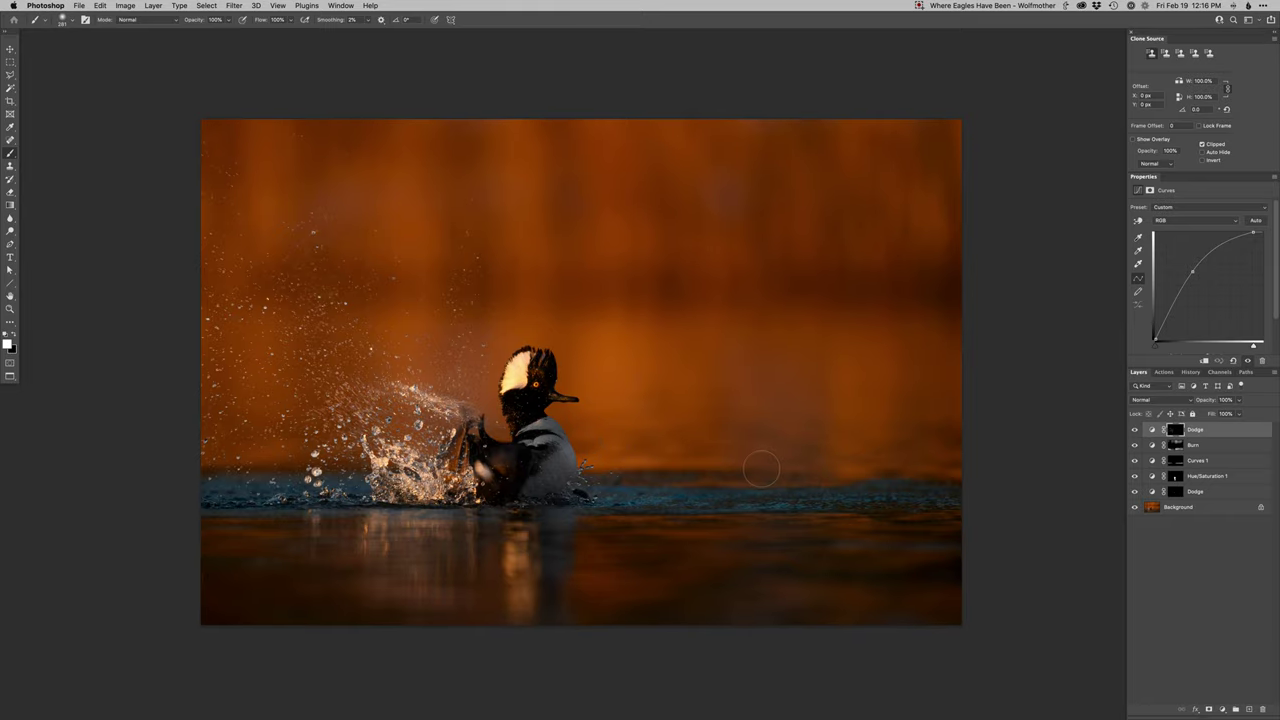
pyautogui.keyDown('alt'); pyautogui.click(1134, 508); pyautogui.keyUp('alt')
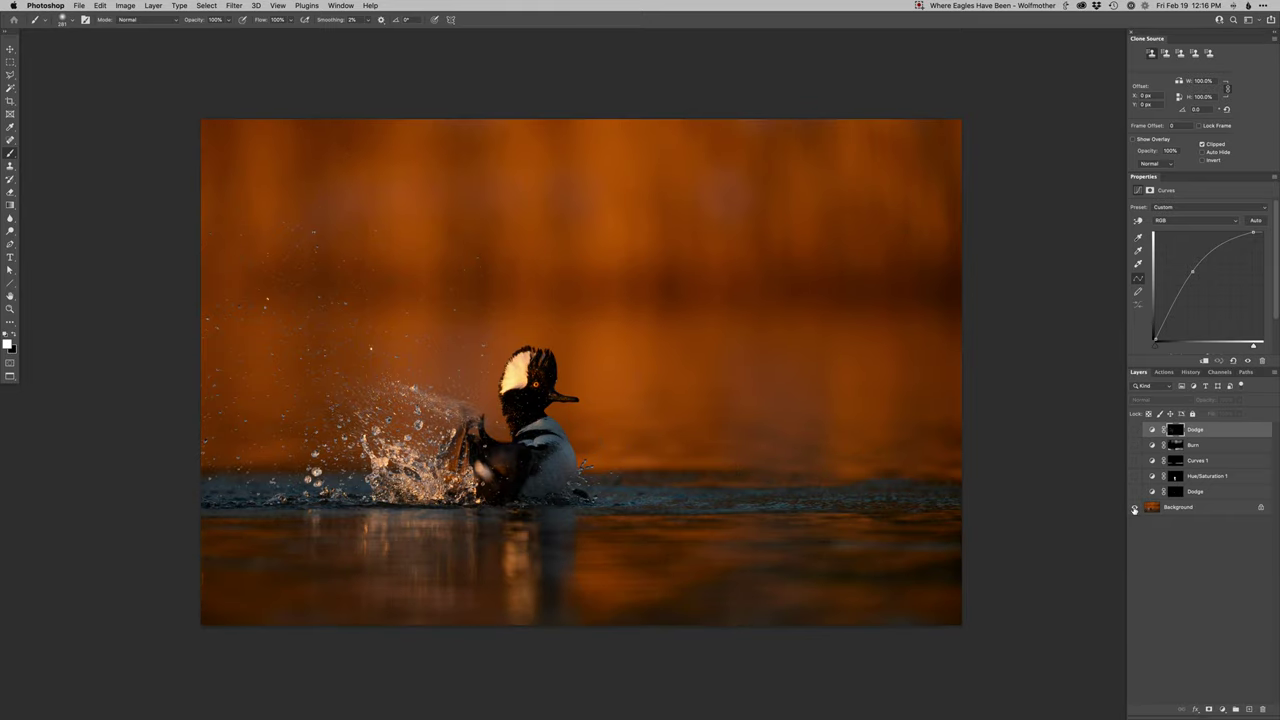
pyautogui.keyDown('alt'); pyautogui.click(1134, 508); pyautogui.keyUp('alt')
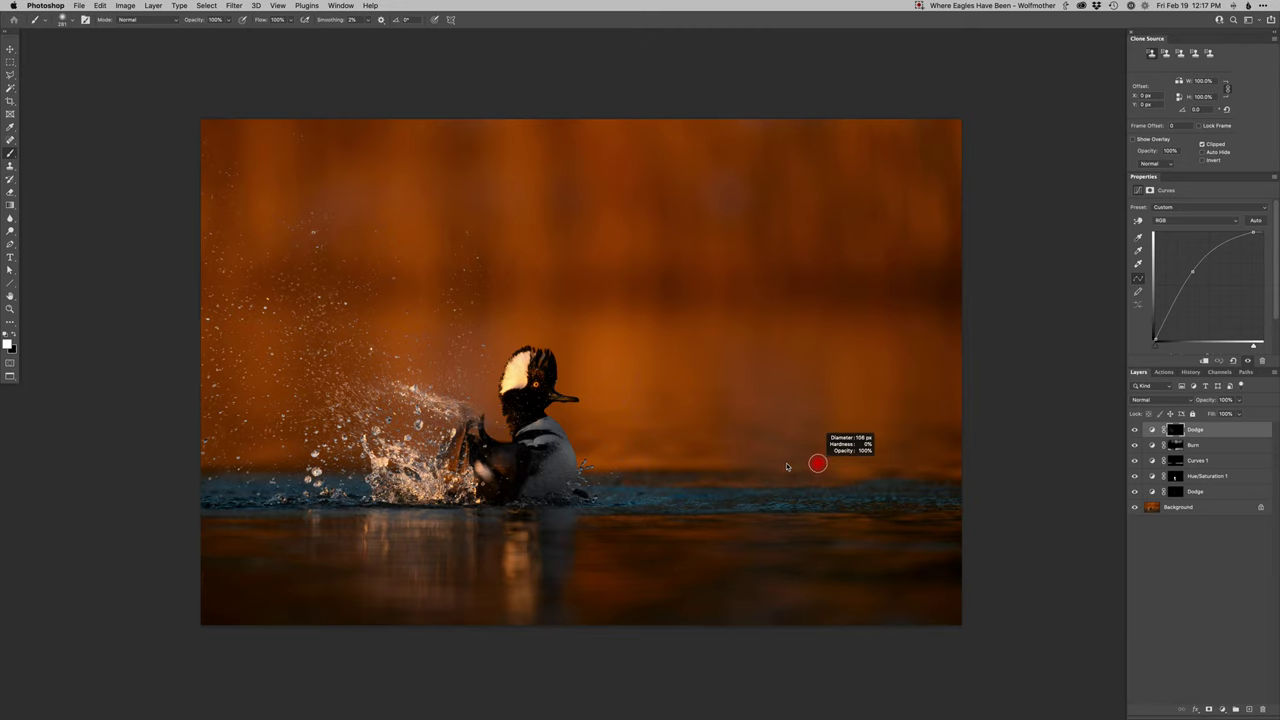
# Step: Switch to Lightroom Classic and reopen the photo in Photoshop with the Edit Original option
pyautogui.press('shift+super+a')
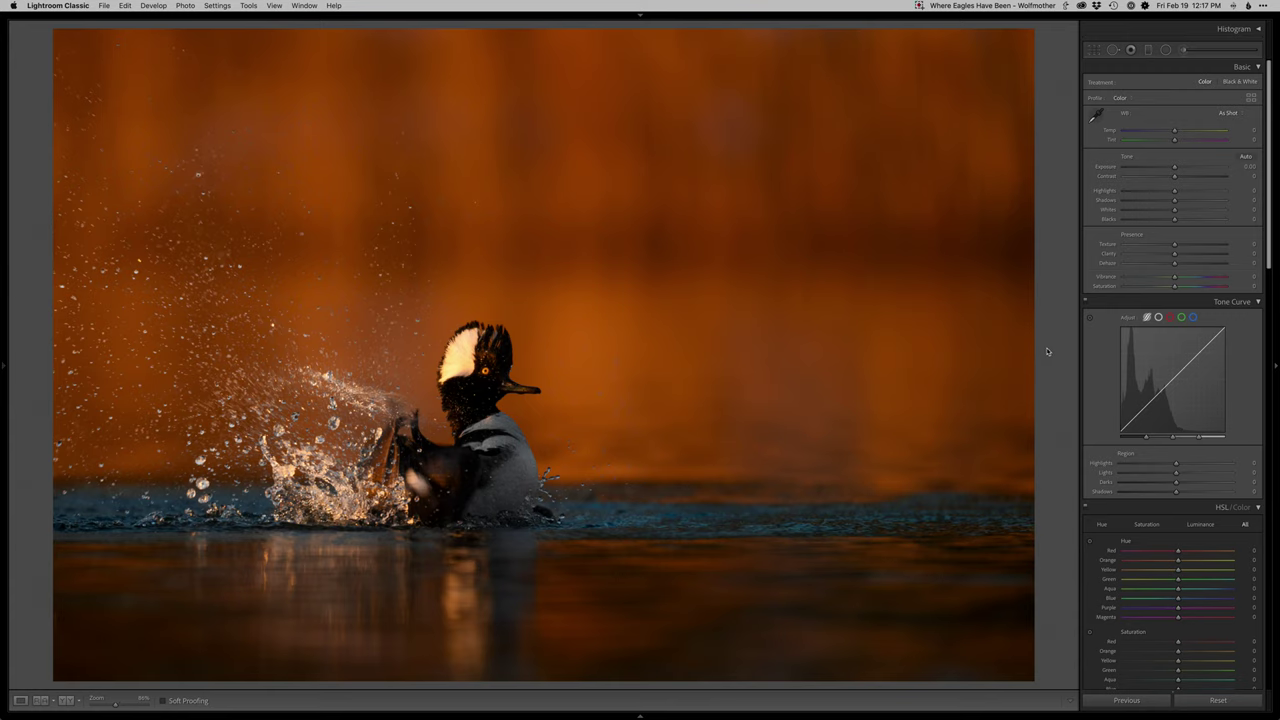
pyautogui.press('super+e')
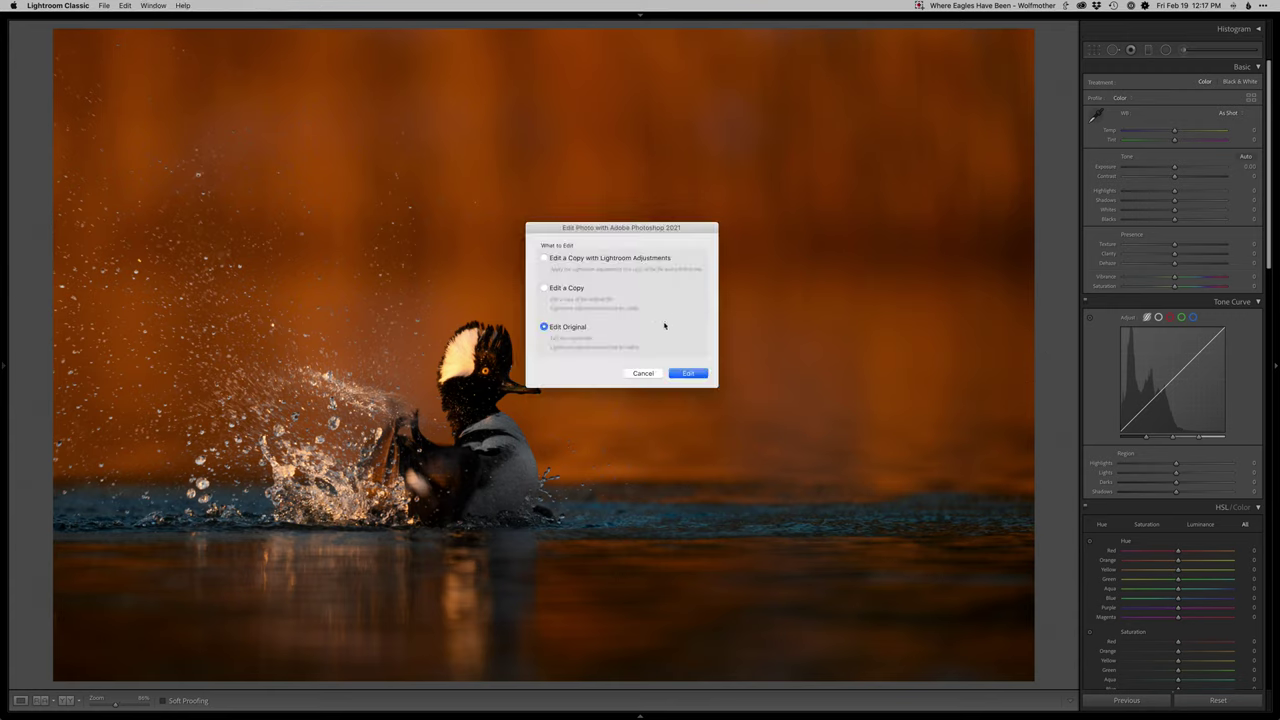
pyautogui.press('Return')
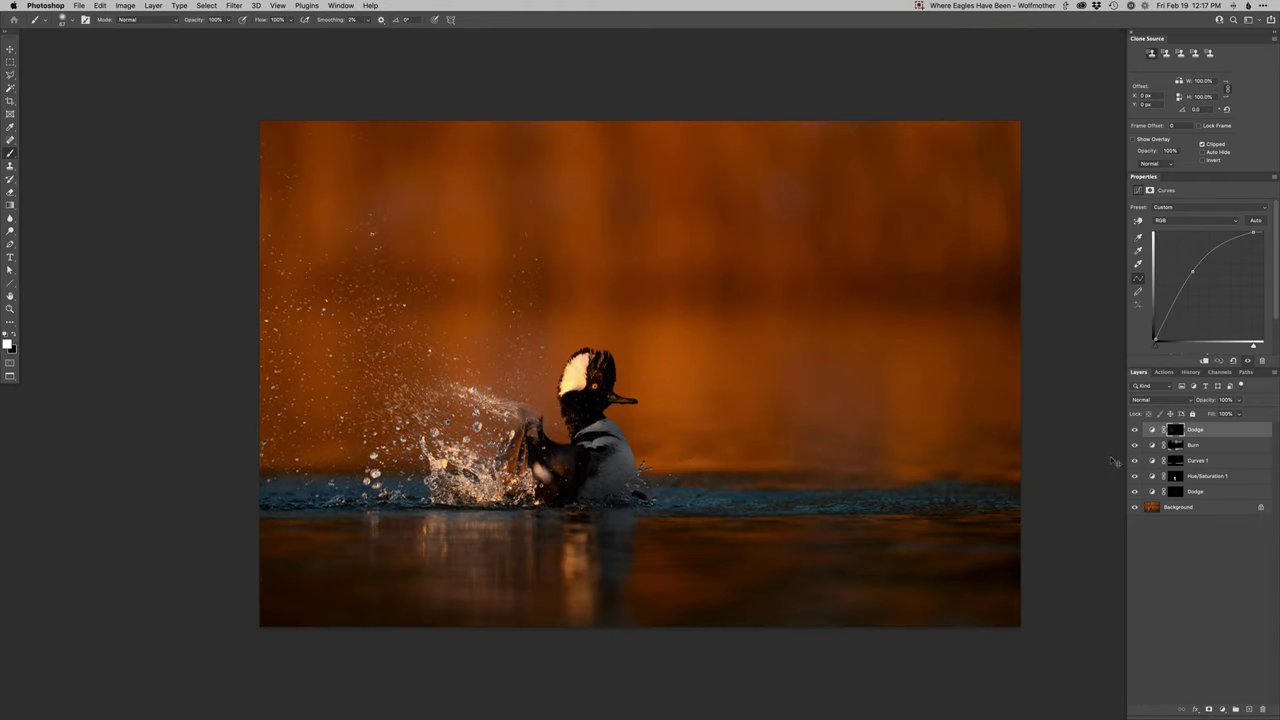
# Step: Add a layer in Color blend mode and paint a sampled background orange over the purplish patches in the backdrop beyond the duck
pyautogui.press('F3')
pyautogui.moveTo(779, 281); pyautogui.dragTo(810, 267)
pyautogui.keyDown('alt'); pyautogui.click(692, 176); pyautogui.keyUp('alt')
pyautogui.moveTo(820, 196)
pyautogui.mouseDown()
pyautogui.moveTo(814, 183)
pyautogui.moveTo(793, 262)
pyautogui.mouseUp()
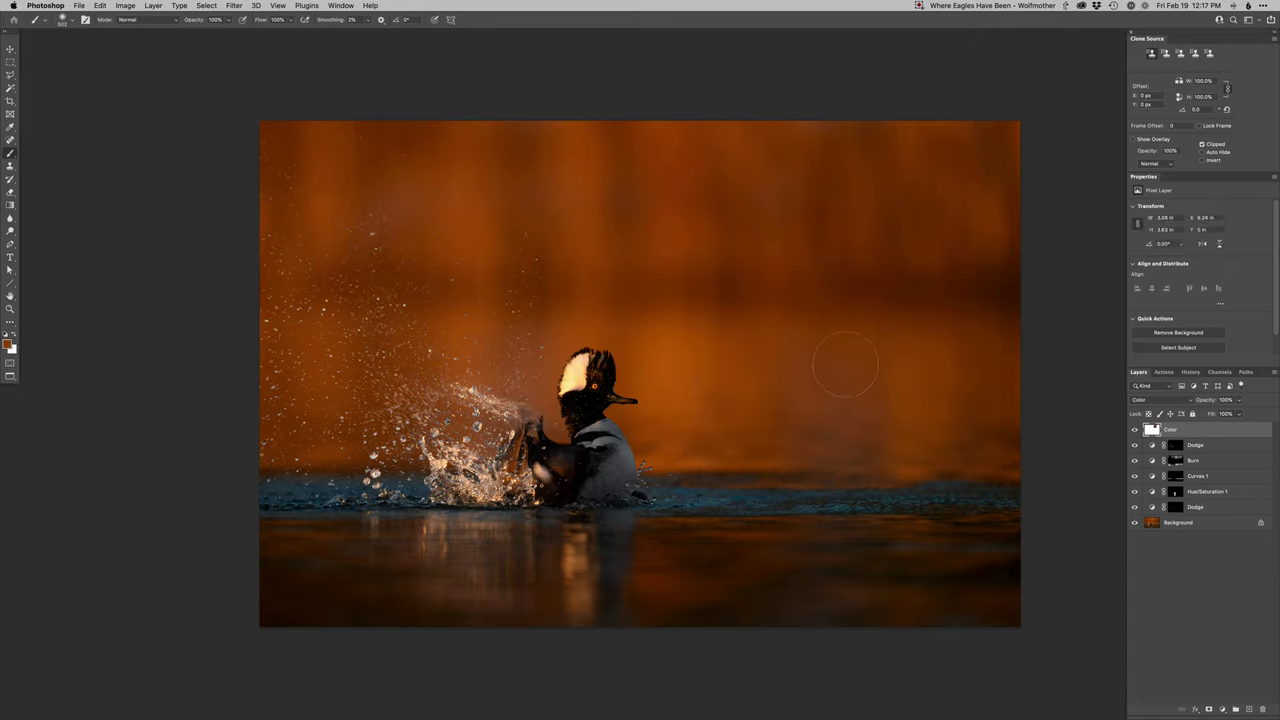
pyautogui.moveTo(849, 390)
pyautogui.mouseDown()
pyautogui.moveTo(807, 382)
pyautogui.moveTo(781, 455)
pyautogui.mouseUp()
# Step: Compare the photo with and without the Color layer, close it, and return to Lightroom Classic
pyautogui.click(1135, 430)
pyautogui.click(1135, 430)
pyautogui.press('super+w')
pyautogui.click(1058, 378)
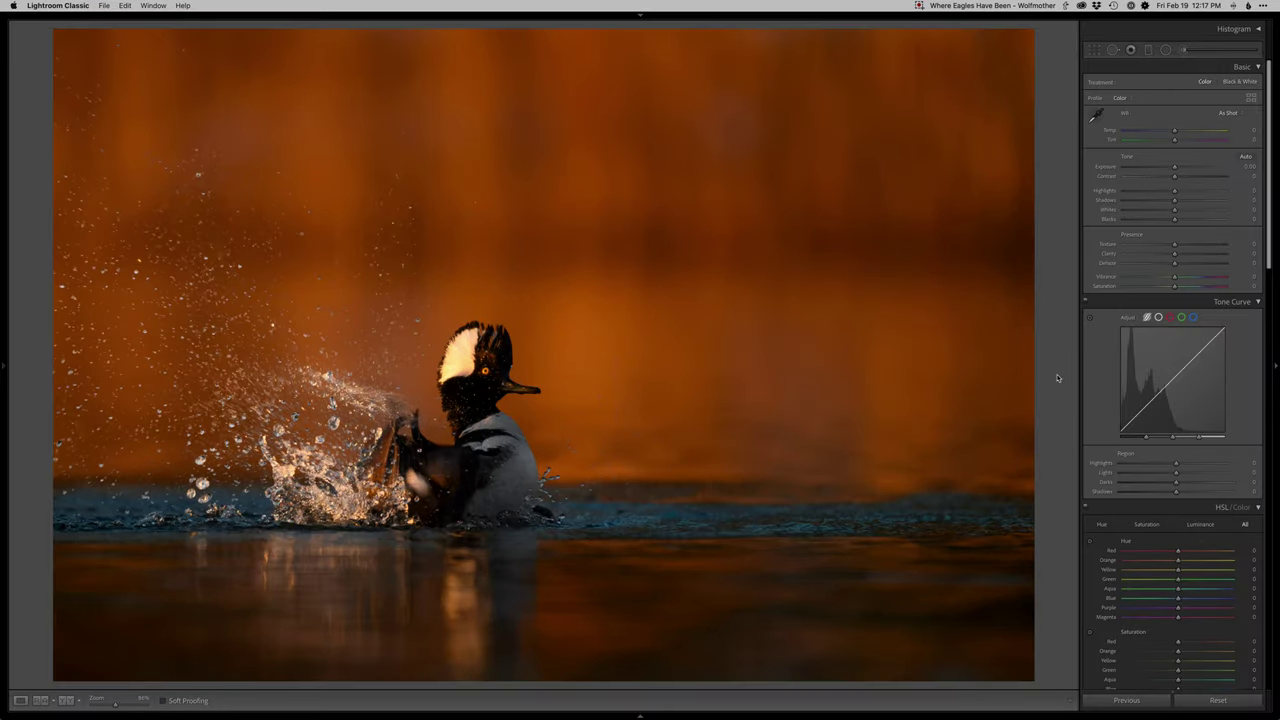
# Step: Compare the unedited virtual copy and the finished PSD in Survey view with the side panels hidden, and enlarge the finished photo
pyautogui.press('g')
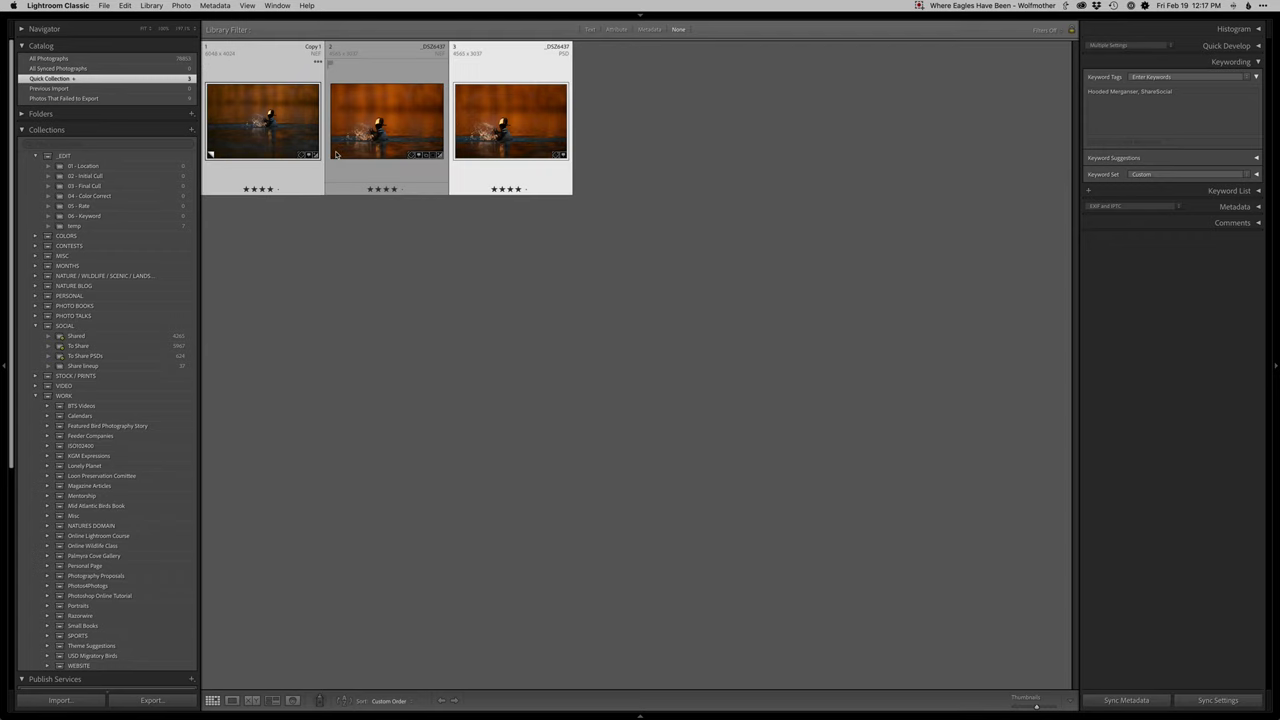
pyautogui.press('Tab')
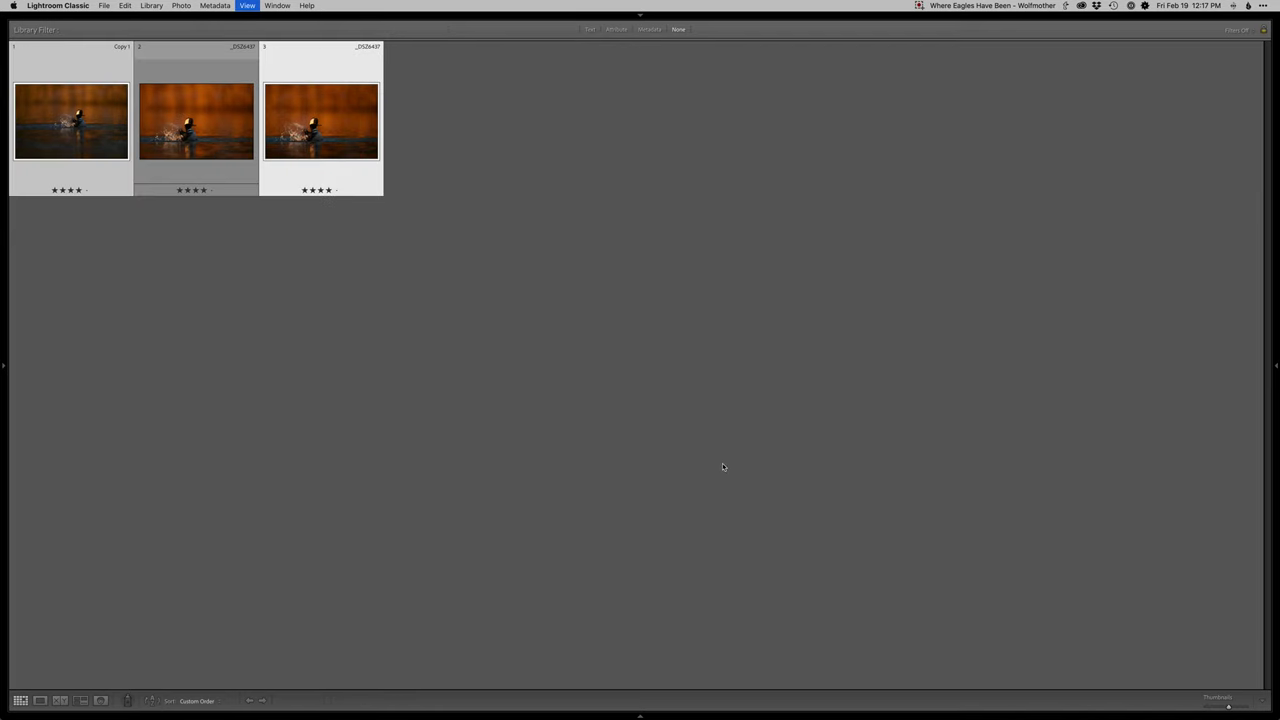
pyautogui.press('n')
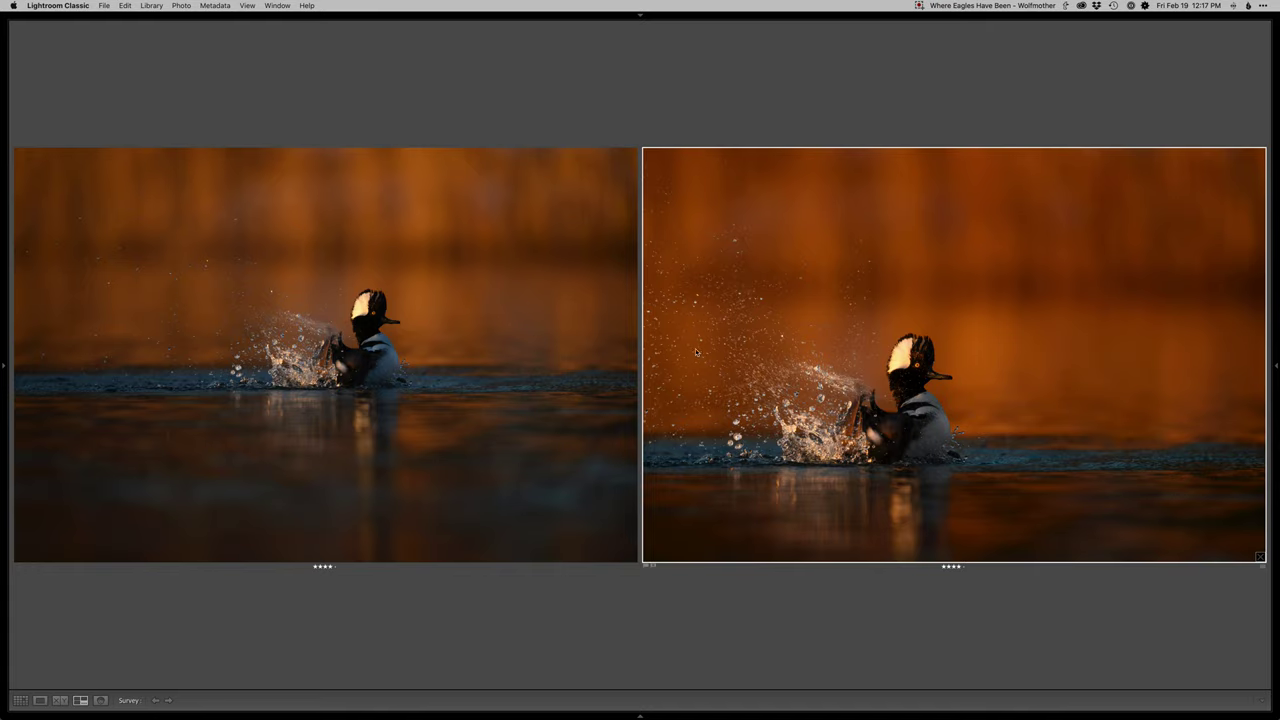
pyautogui.doubleClick(768, 365)
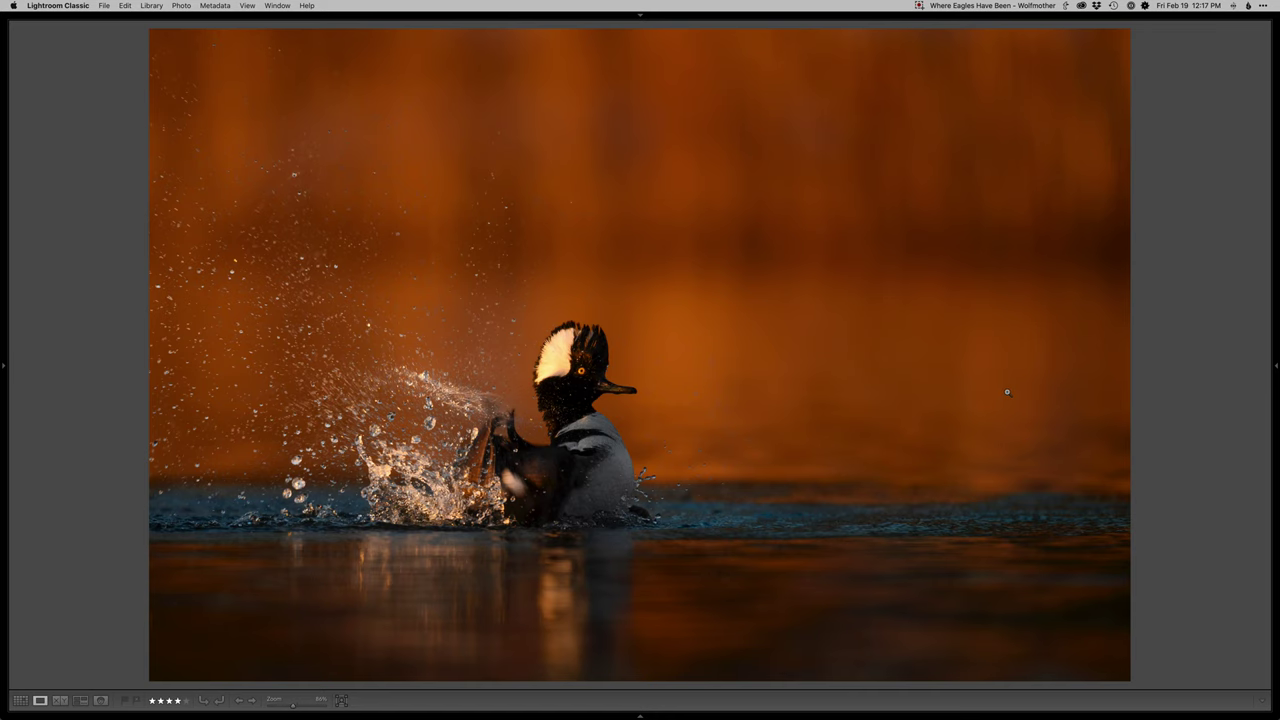